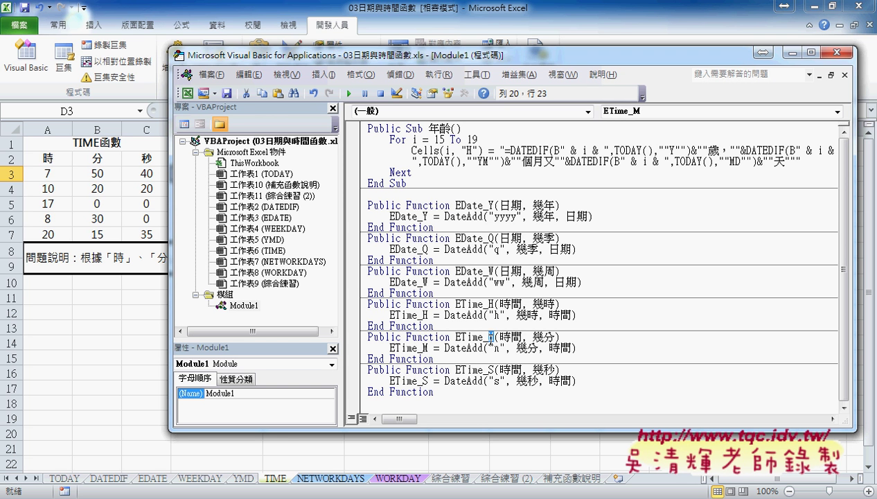
Step: Review the ETime functions' DateAdd code and look up DateAdd in the help page
drag(494, 337, 488, 337)
drag(493, 369, 487, 369)
drag(444, 281, 482, 282)
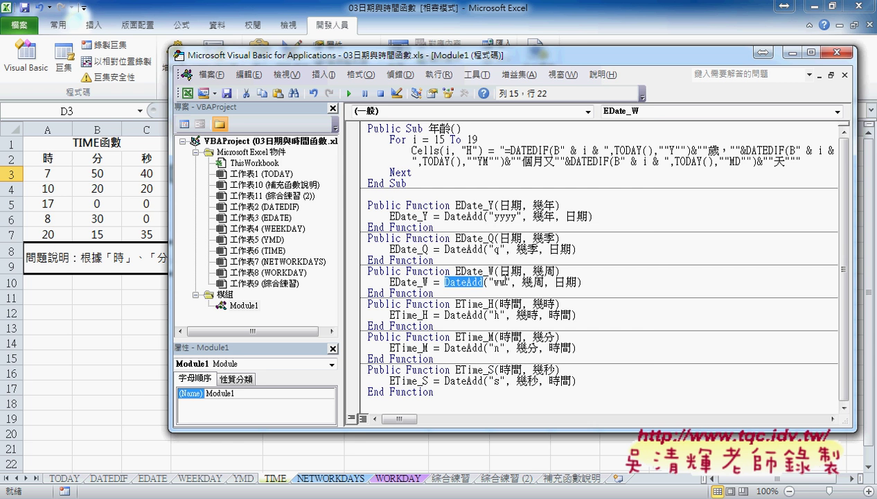
key(F1)
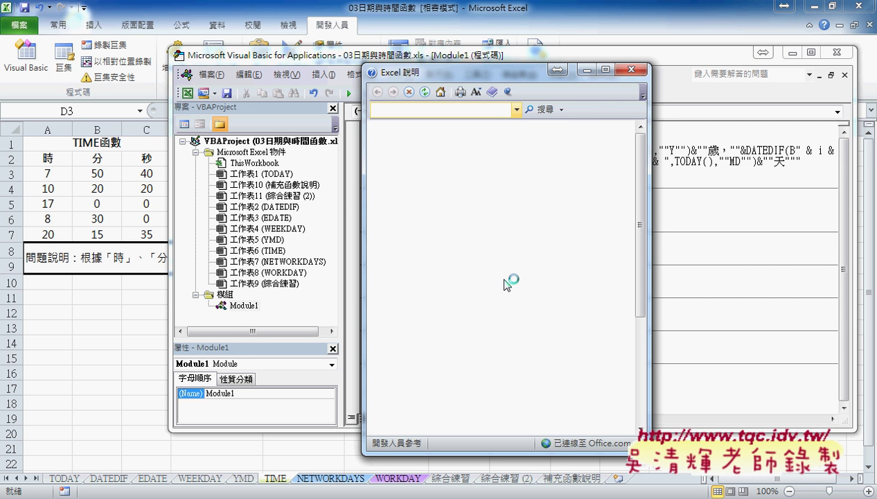
click(631, 69)
click(468, 282)
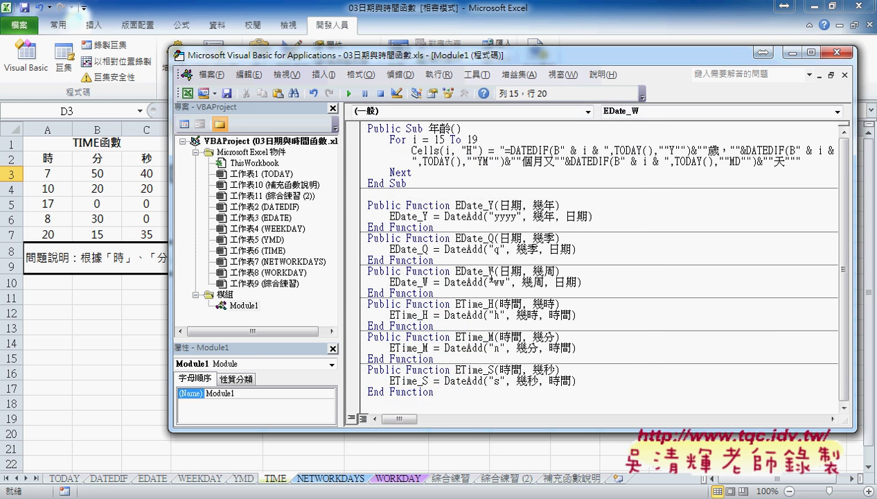
key(F1)
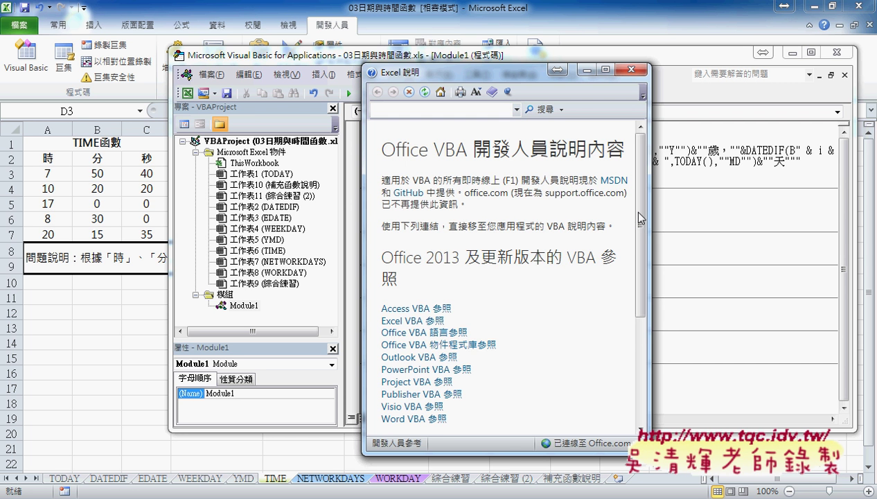
drag(640, 219, 635, 409)
scroll(638, 188, up, 5)
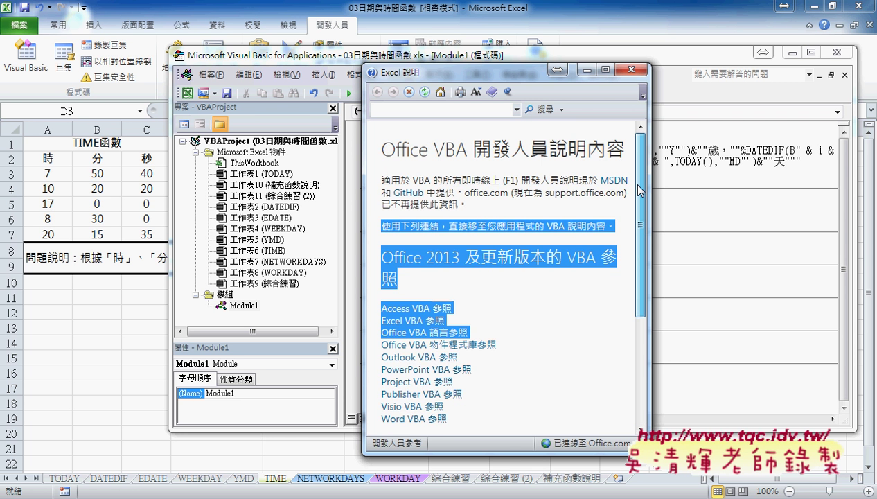
scroll(639, 191, down, 5)
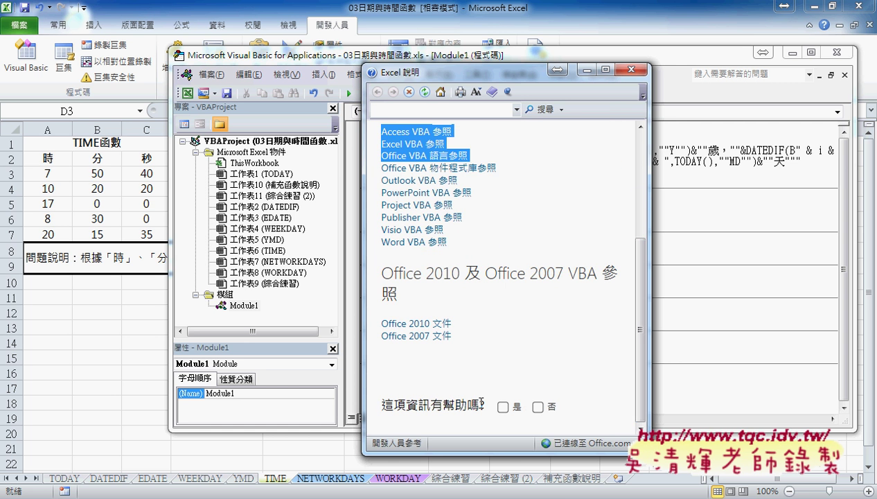
click(628, 70)
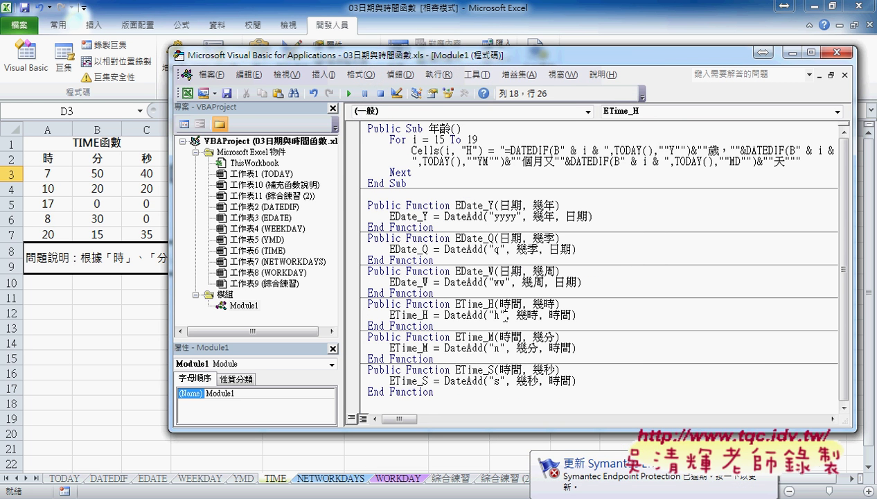
Step: Highlight the h, n and s intervals and the 幾時 parameter in the ETime code
drag(505, 315, 488, 315)
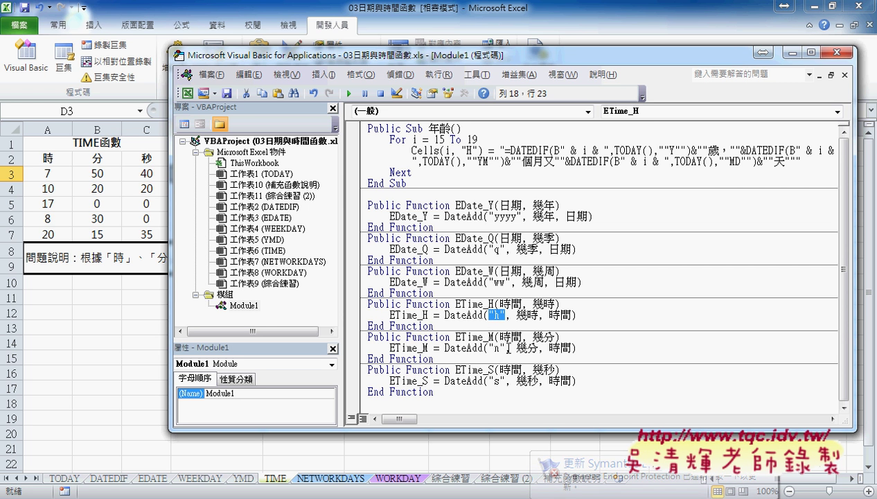
drag(506, 347, 488, 347)
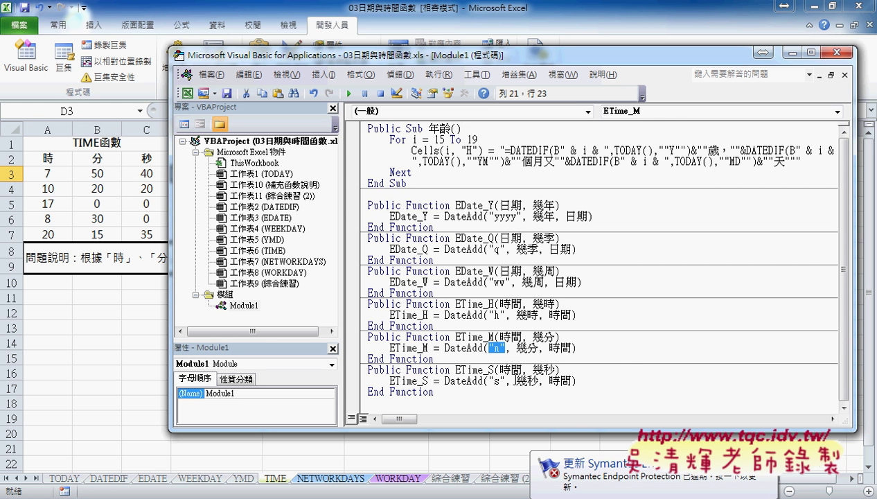
mouse_move(502, 380)
mouse_down()
mouse_move(489, 380)
mouse_move(521, 371)
mouse_up()
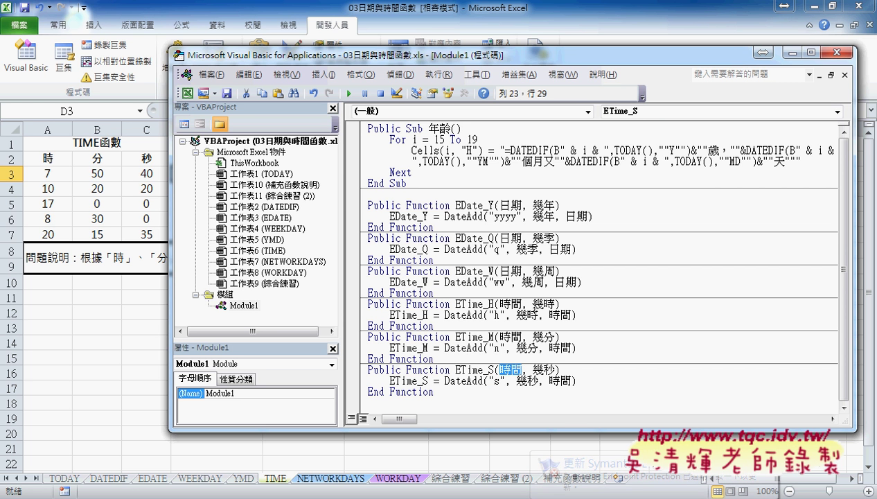
drag(532, 304, 555, 304)
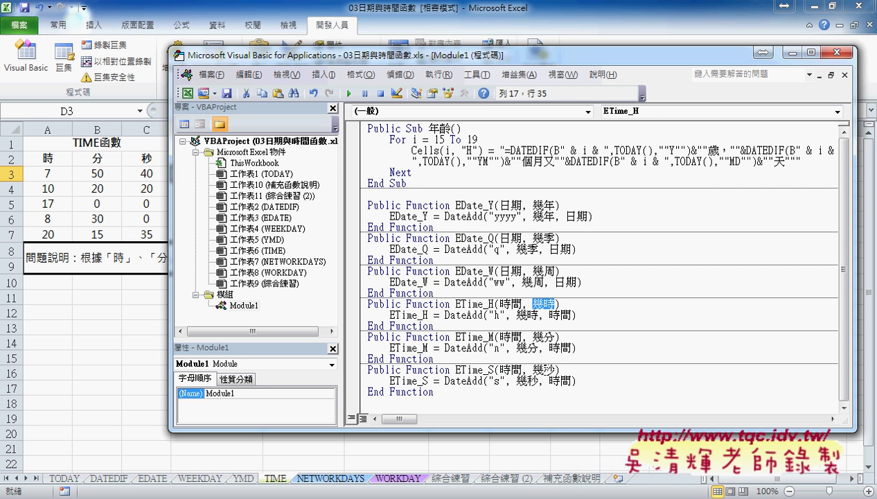
click(529, 304)
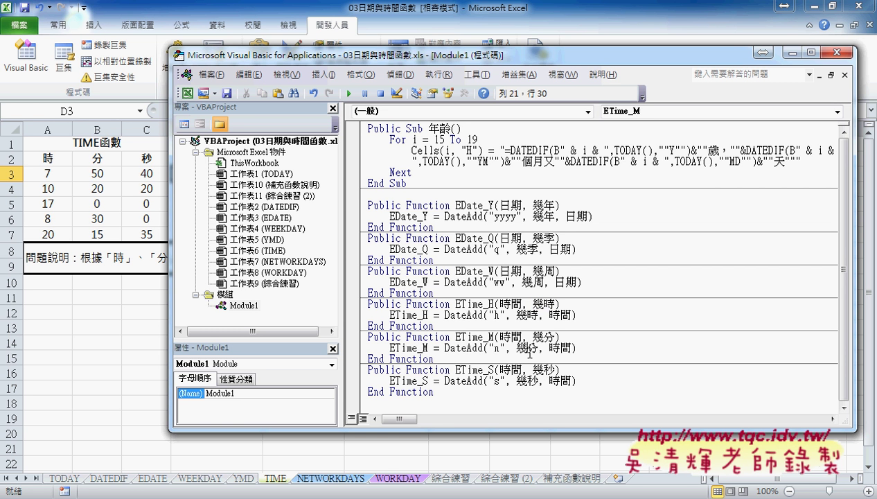
drag(428, 315, 389, 315)
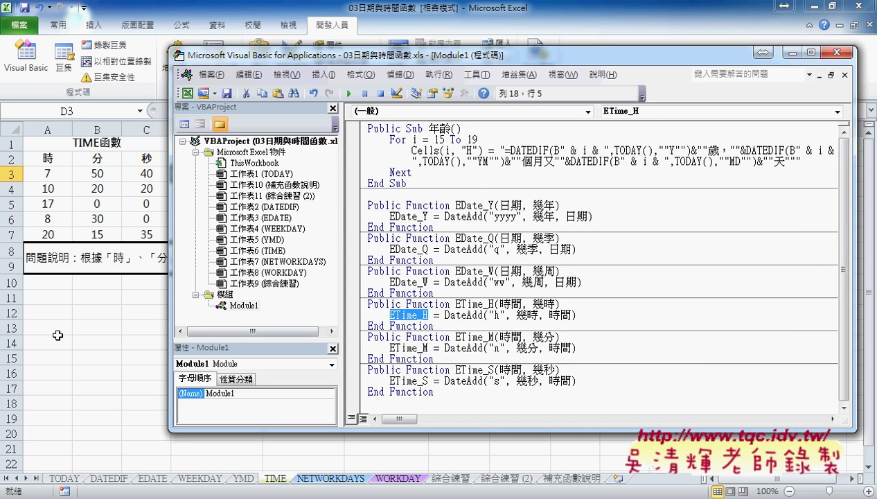
click(55, 331)
Step: Clear F3:H3 and set F3 to =ETime_H(D3,3), giving 10:50:40 AM
drag(361, 175, 501, 183)
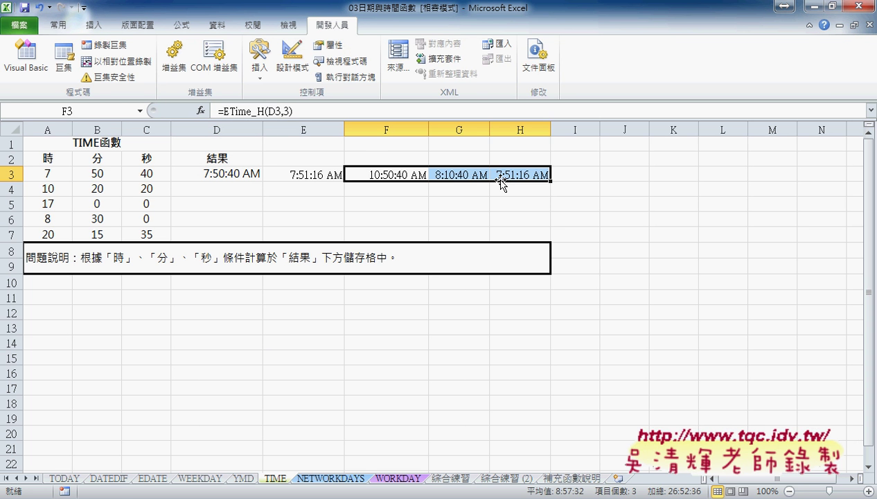
key(Delete)
click(405, 175)
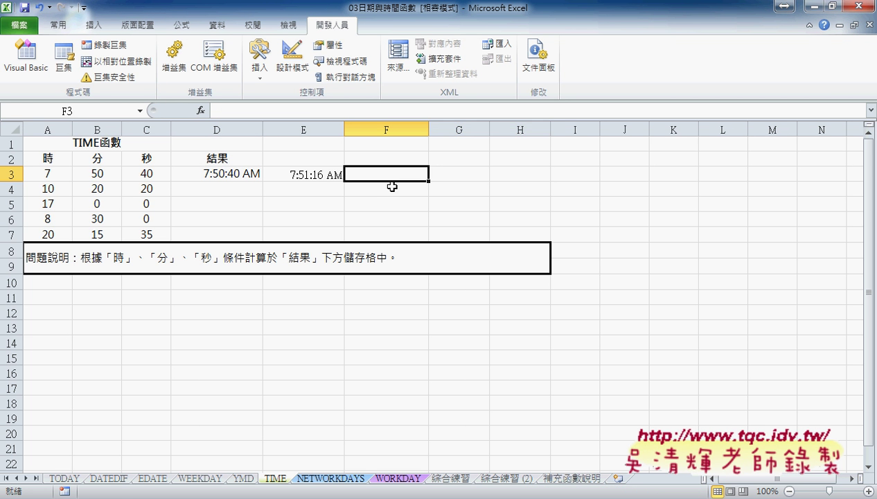
click(200, 111)
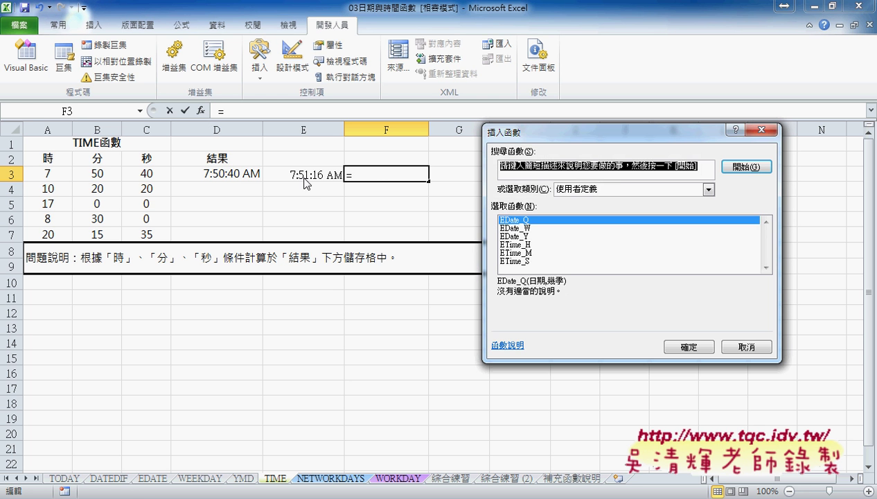
click(526, 244)
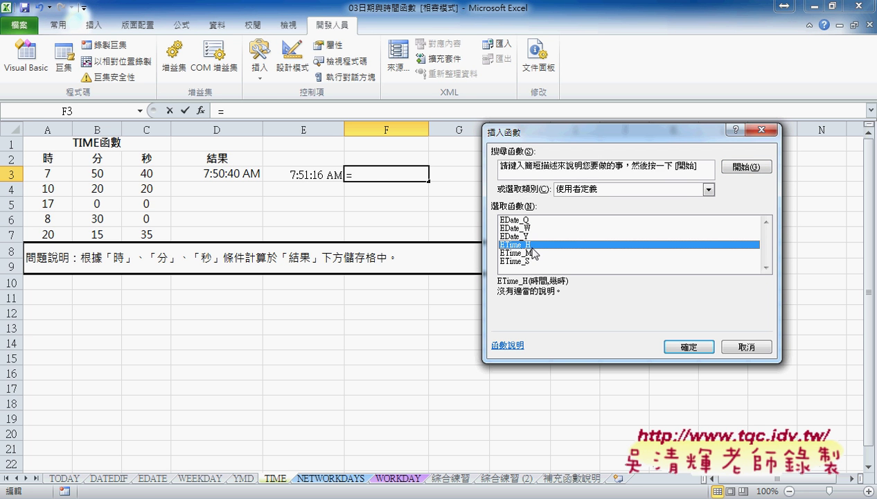
click(688, 346)
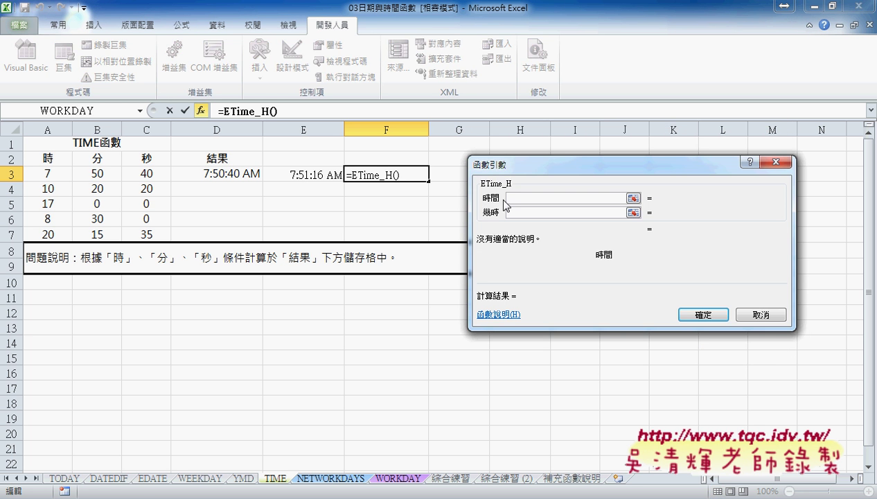
click(257, 178)
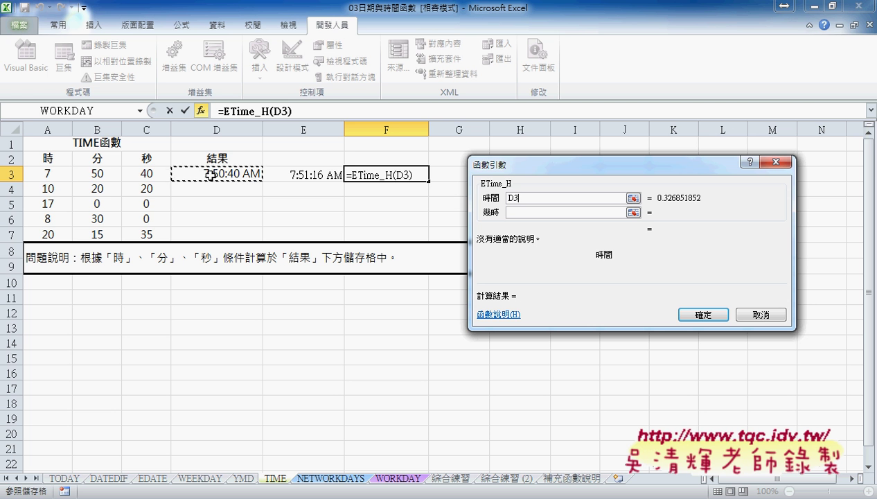
click(529, 214)
text(3)
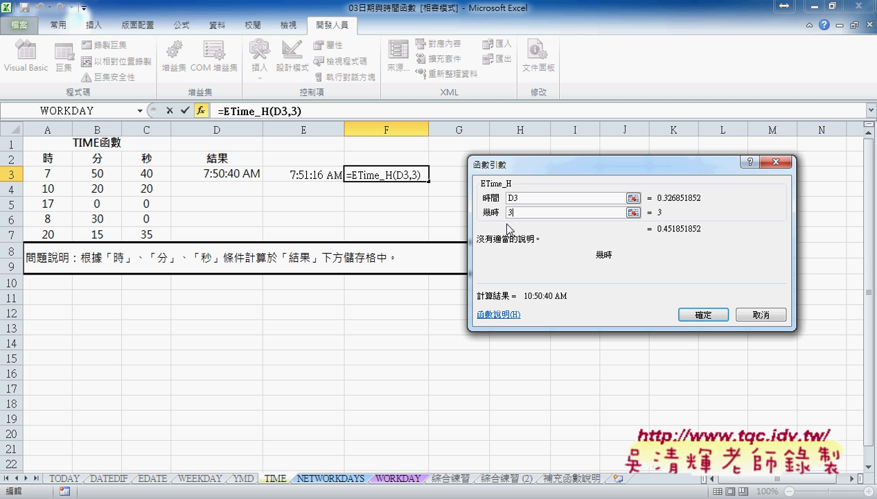
click(708, 314)
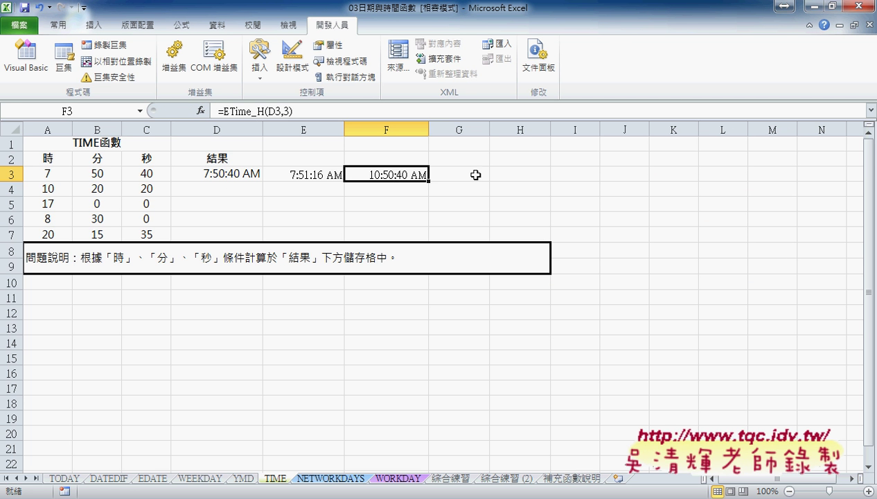
click(465, 172)
Step: Set G3 to =ETime_M(D3,65), giving 8:55:40 AM
click(199, 111)
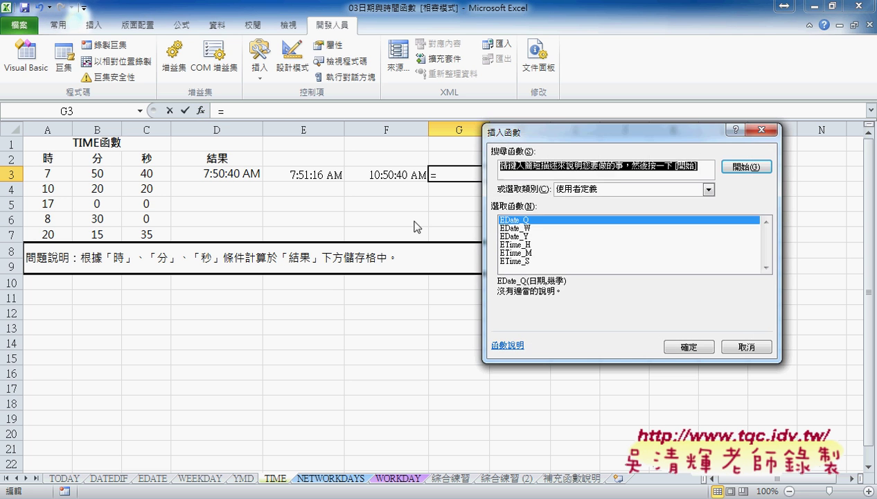
click(521, 252)
click(701, 348)
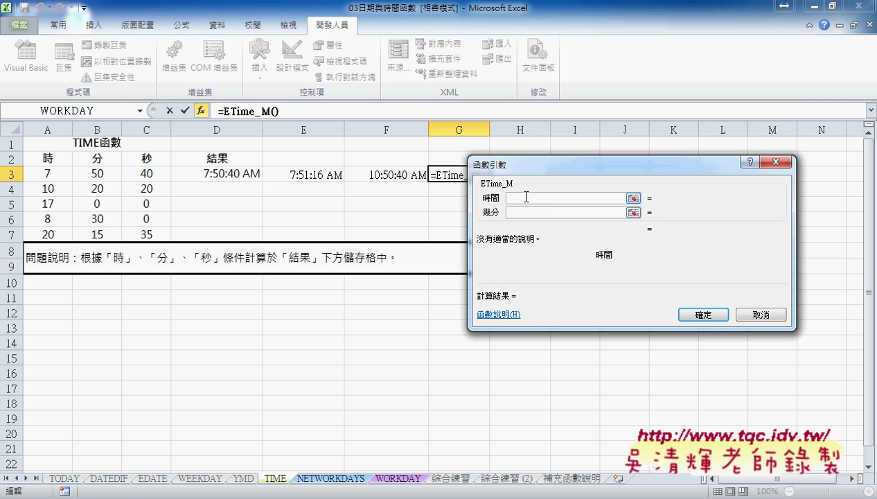
click(237, 176)
click(512, 212)
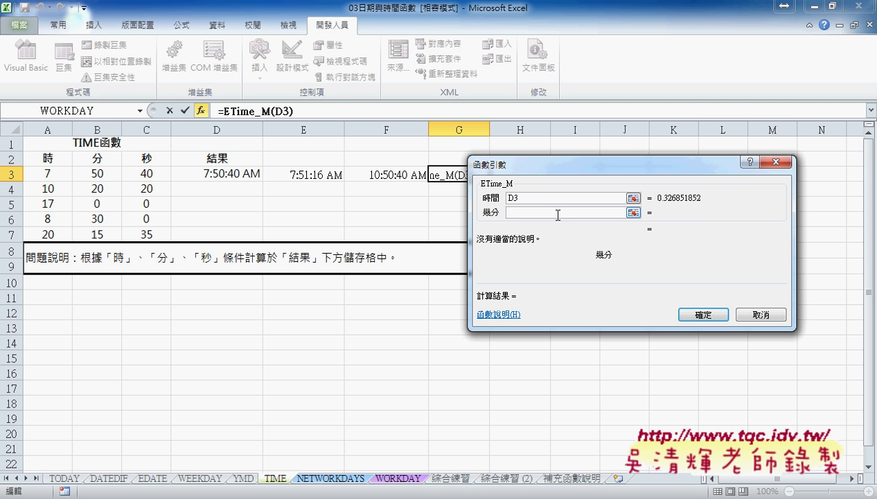
text(65)
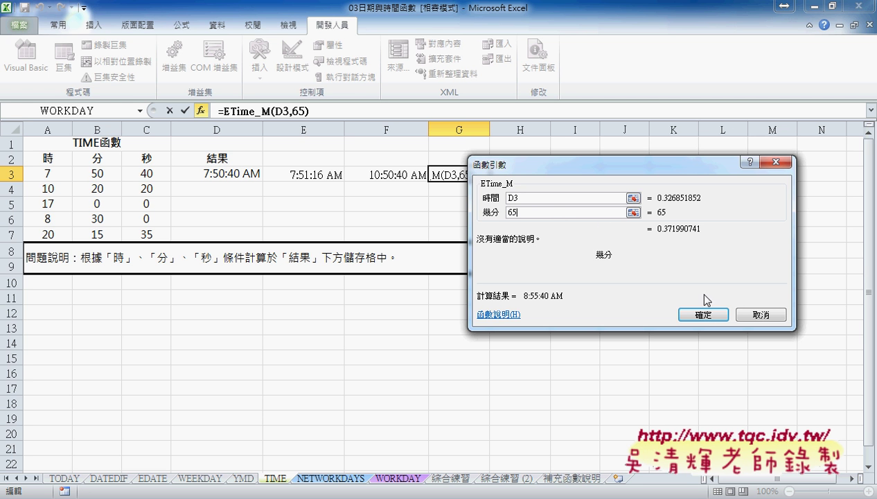
click(715, 320)
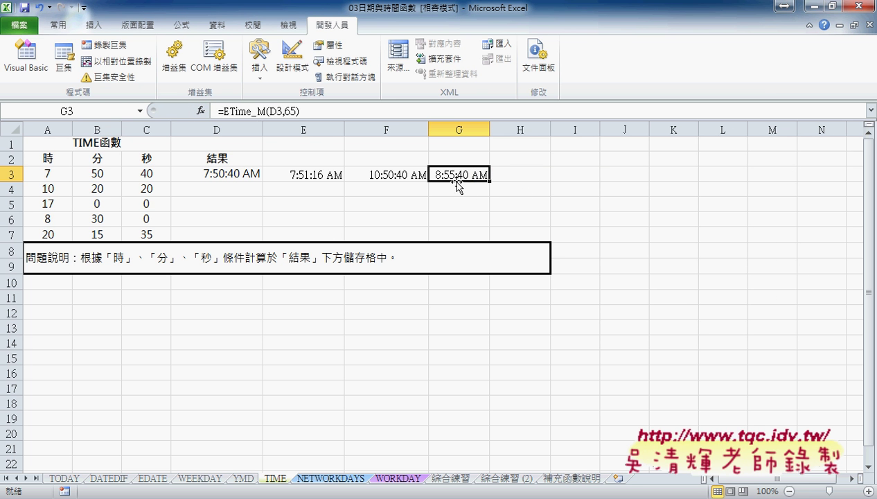
Step: Set H3 to =ETime_S(D3,95), giving 7:52:15 AM
click(503, 174)
click(202, 111)
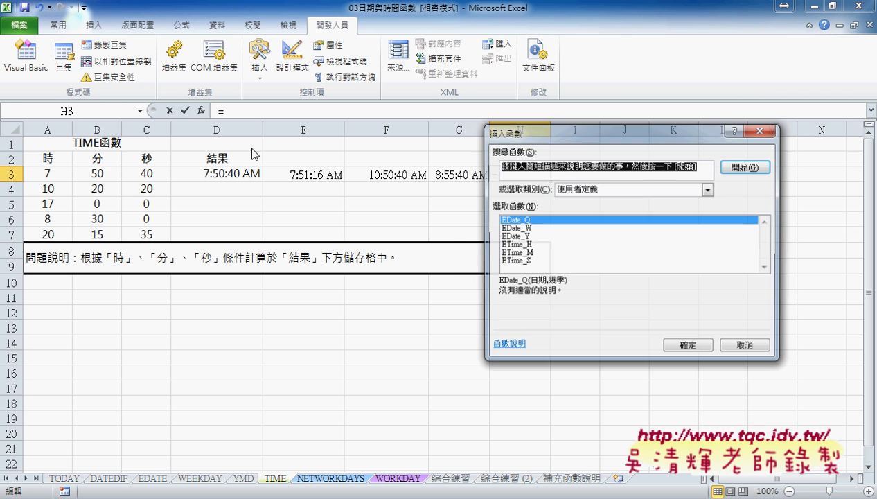
click(516, 261)
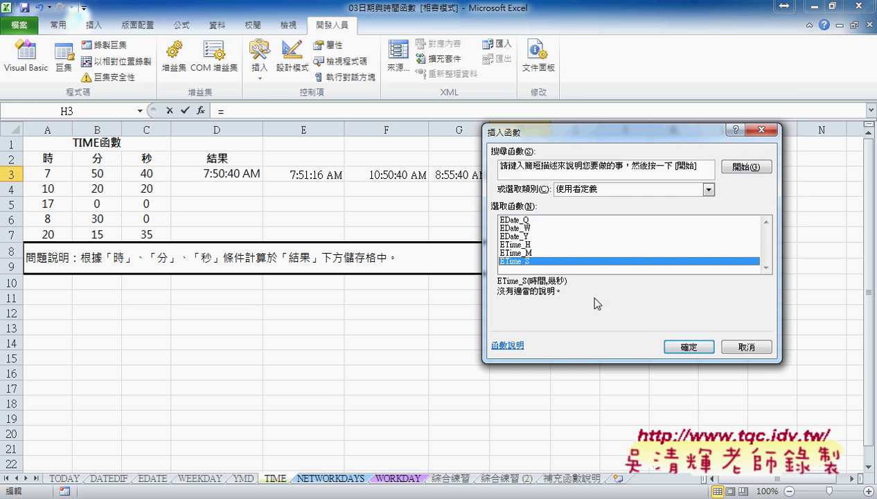
click(687, 345)
click(213, 174)
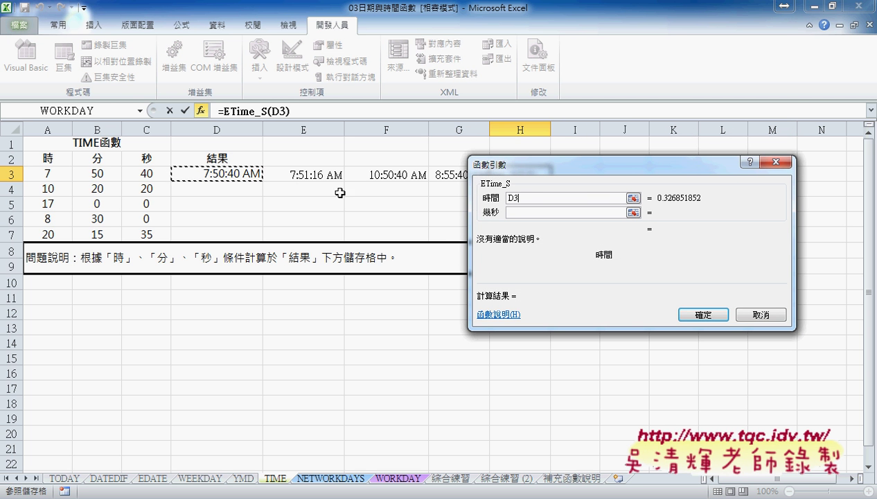
click(509, 213)
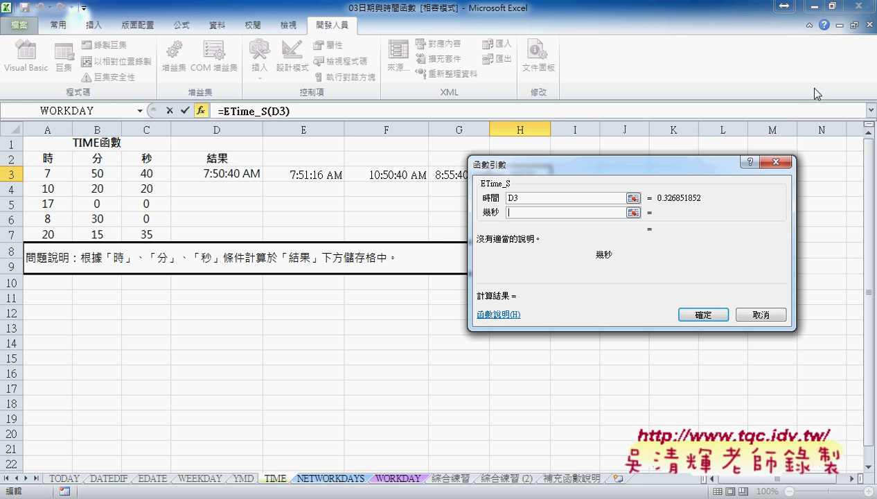
text(95)
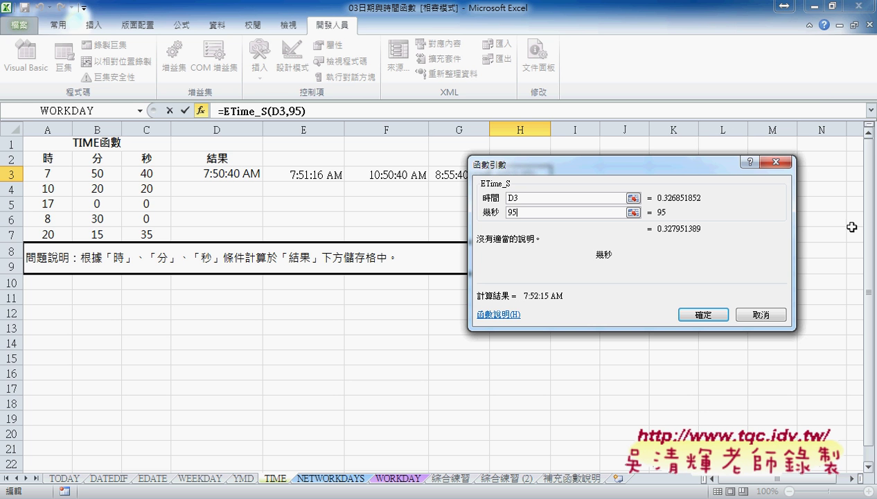
click(712, 315)
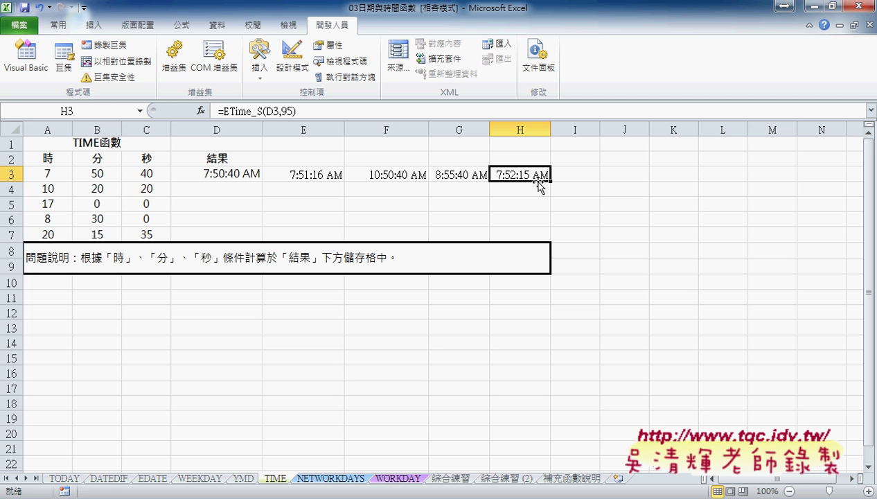
Step: Compare the ETime formulas in F3, G3 and H3
click(396, 175)
click(457, 173)
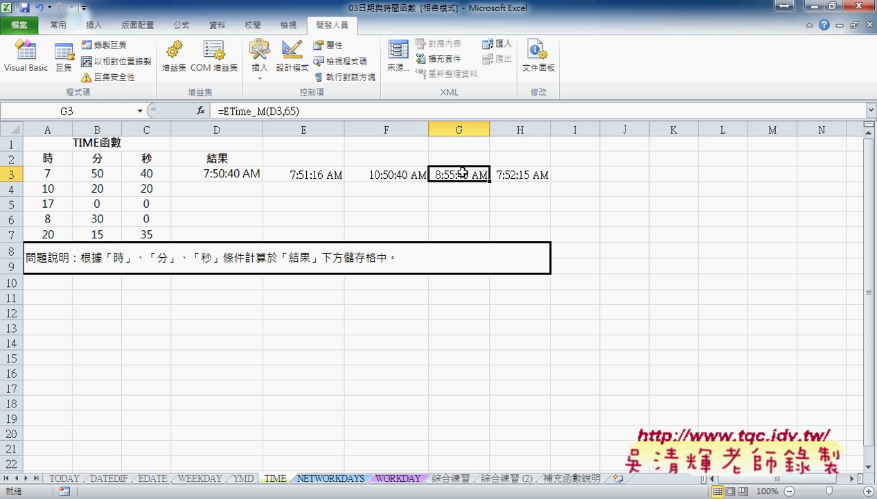
click(509, 173)
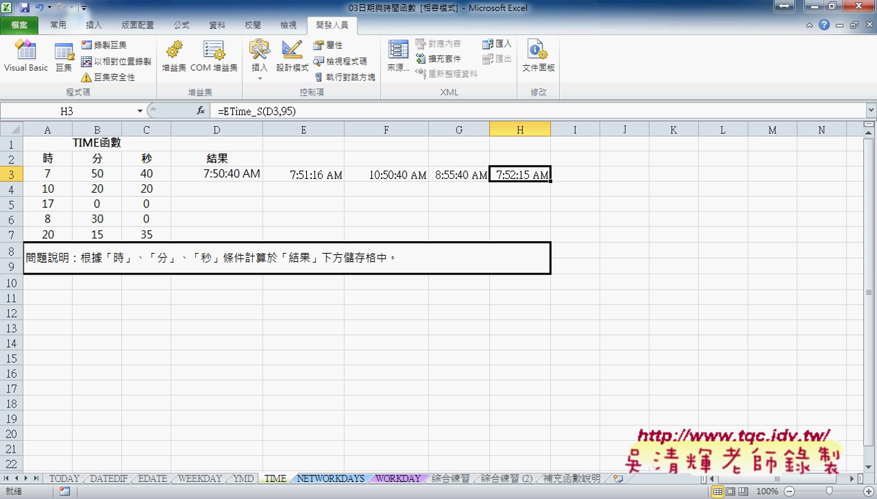
mouse_move(188, 497)
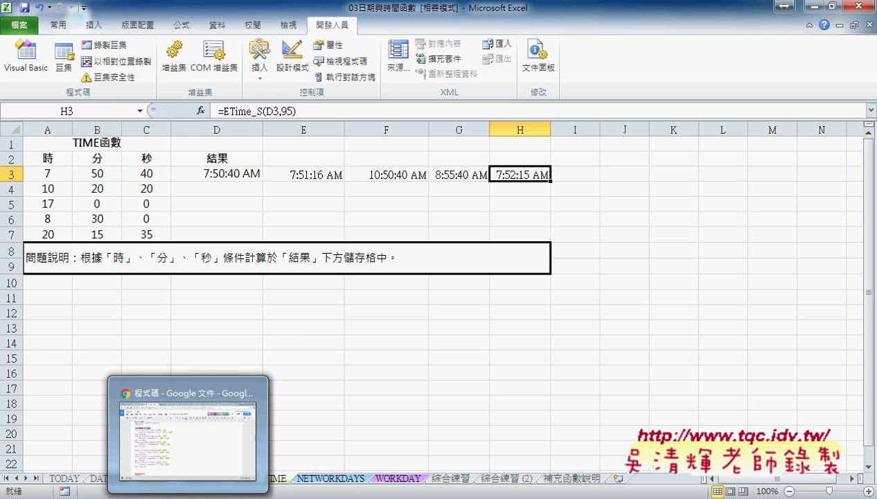
click(196, 452)
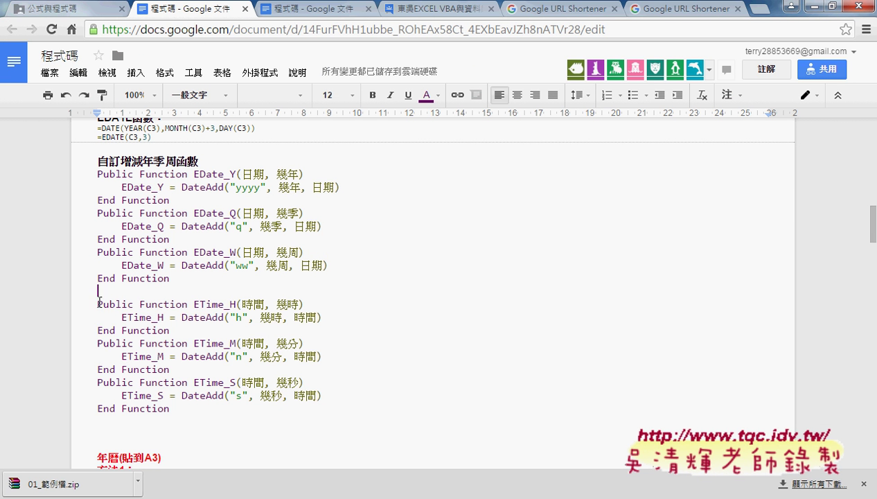
drag(99, 302, 256, 407)
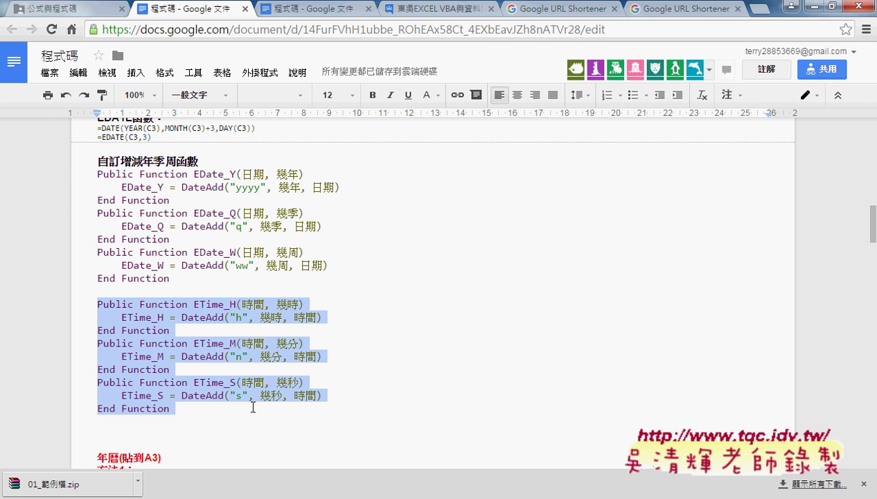
click(811, 6)
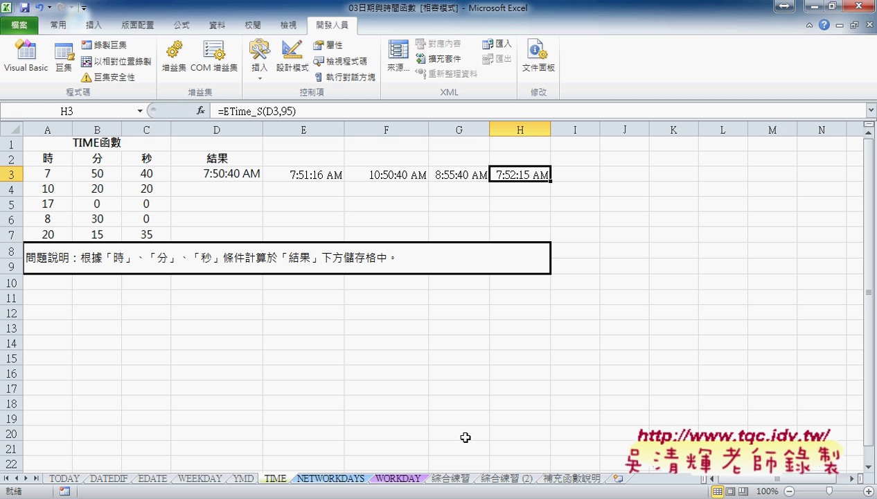
Step: Go to the 綜合練習 calendar sheet and inspect A3's =A2+1 date formula
click(450, 478)
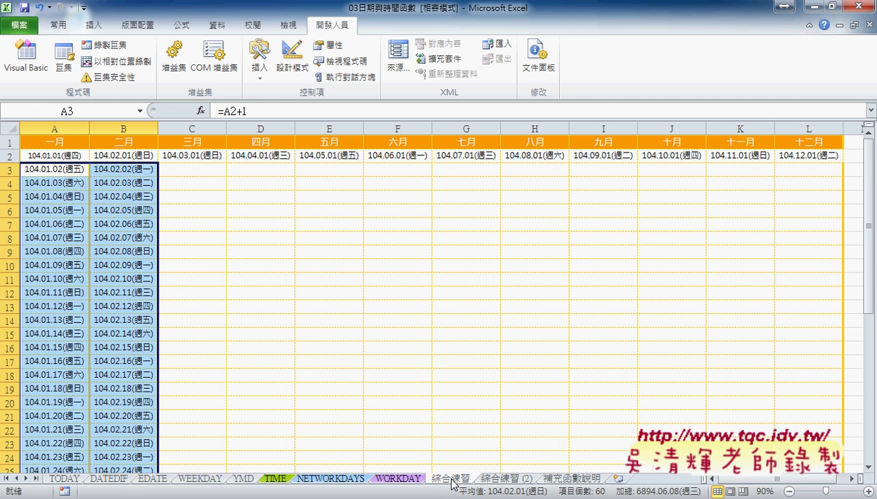
click(73, 171)
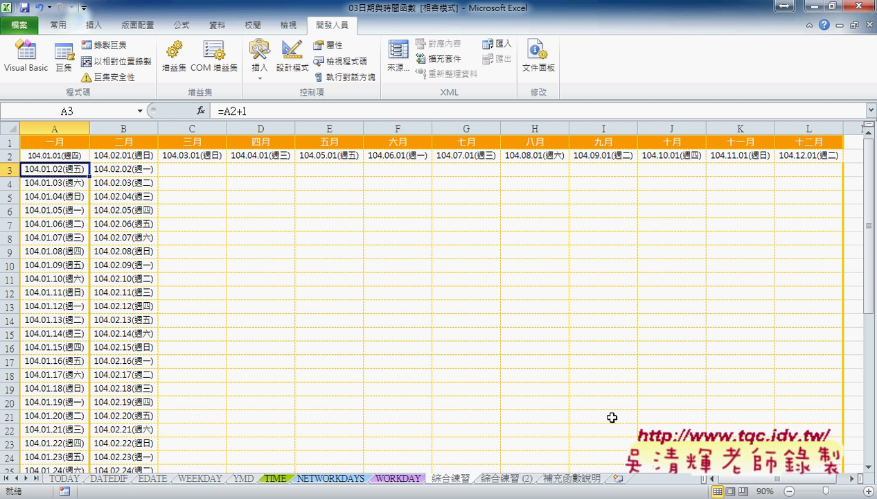
scroll(624, 413, down, 3)
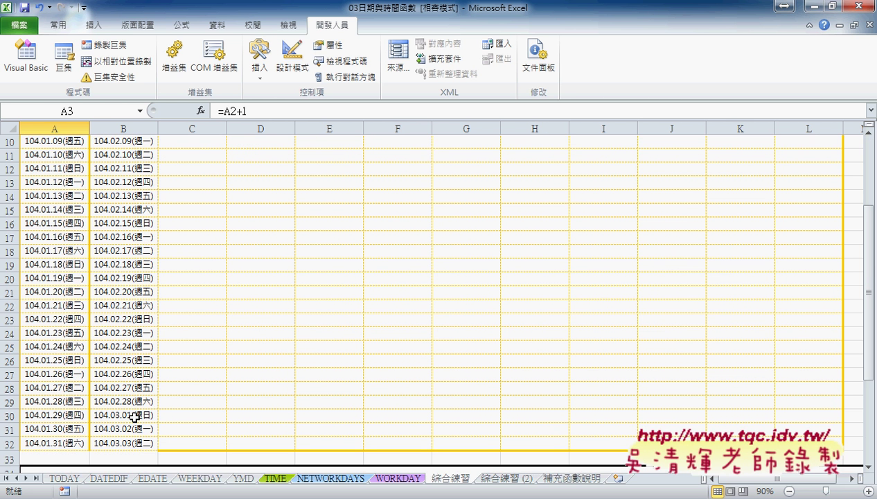
scroll(134, 416, up, 3)
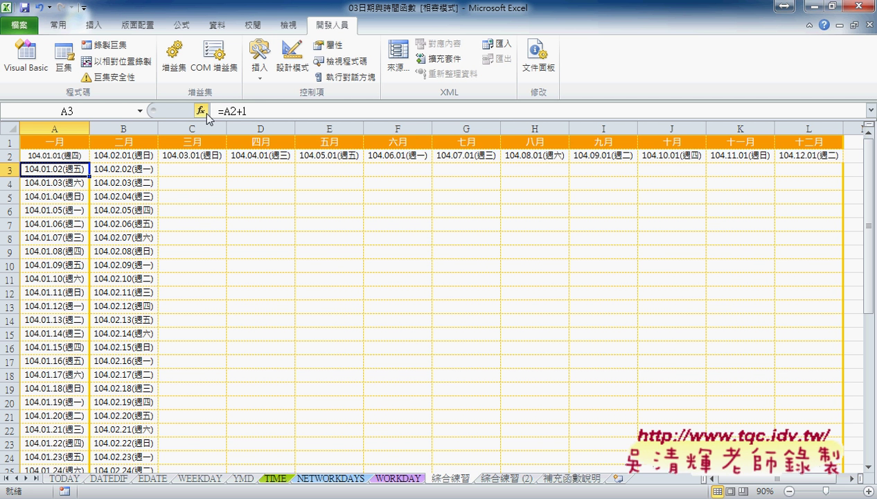
Step: Cut A2+1 out of A3's formula and start a Logical IF function in its place
drag(276, 111, 220, 111)
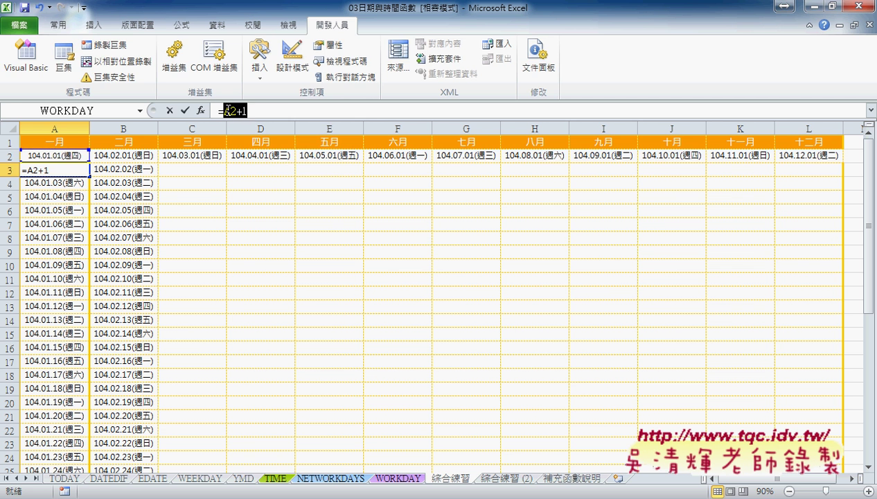
right_click(237, 112)
click(255, 123)
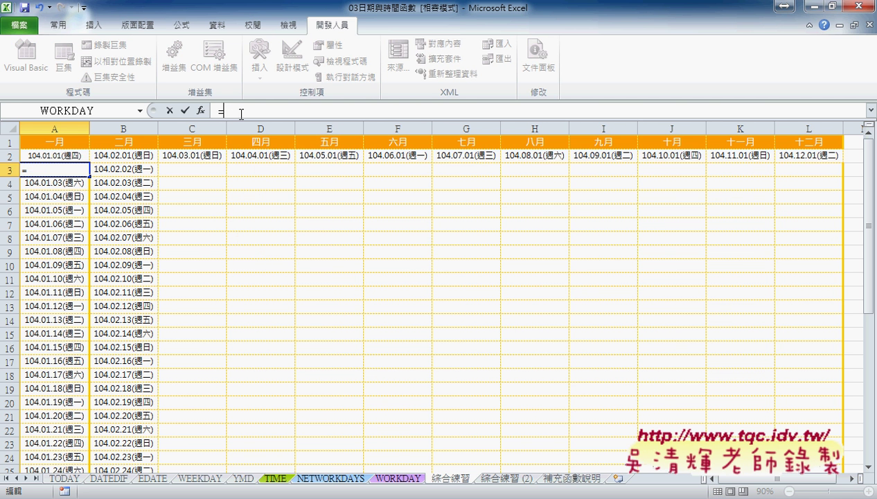
click(201, 111)
click(612, 189)
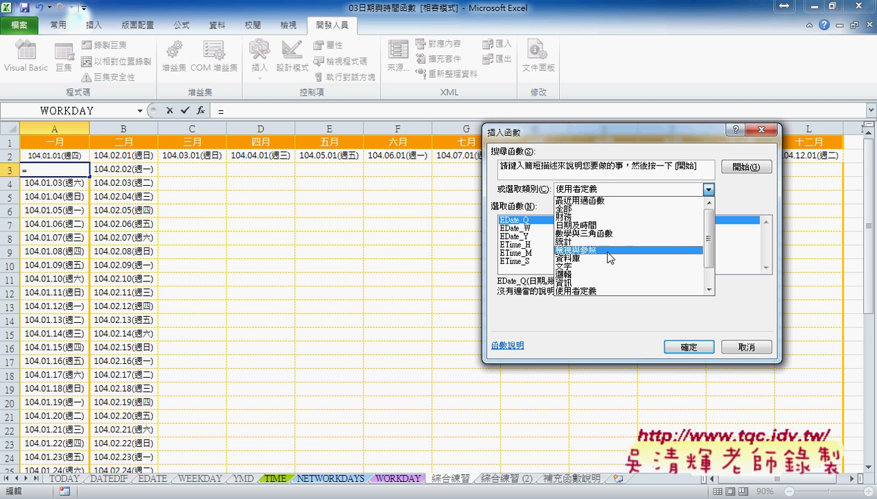
click(596, 274)
click(523, 236)
double_click(523, 236)
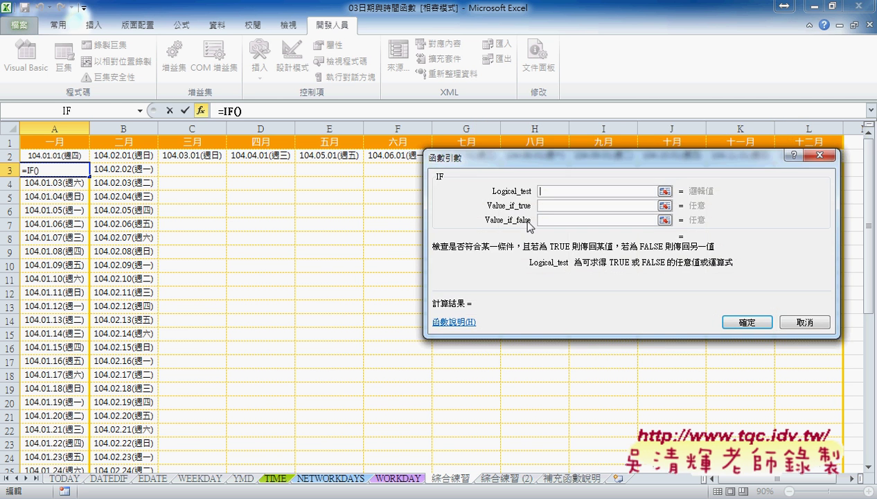
drag(526, 158, 306, 165)
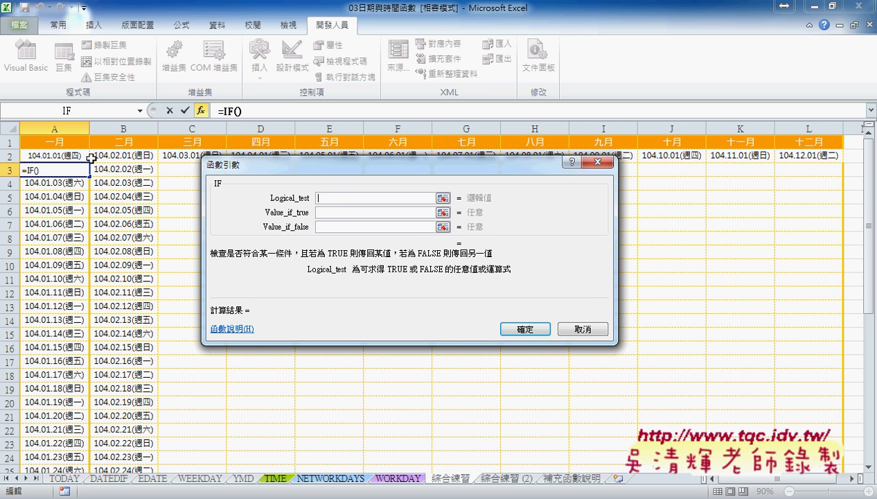
Step: Enter the IF condition MONTH(A2)<>MONTH(A2+1)
text(mon)
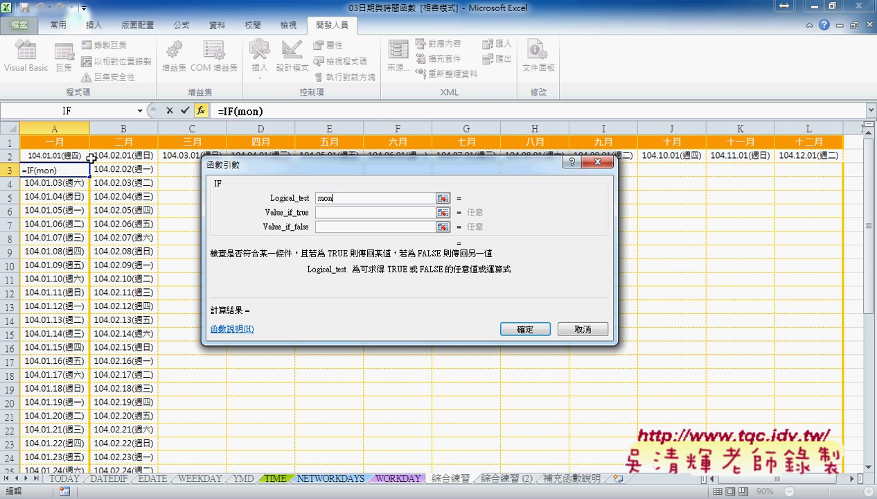
text(th()
click(63, 158)
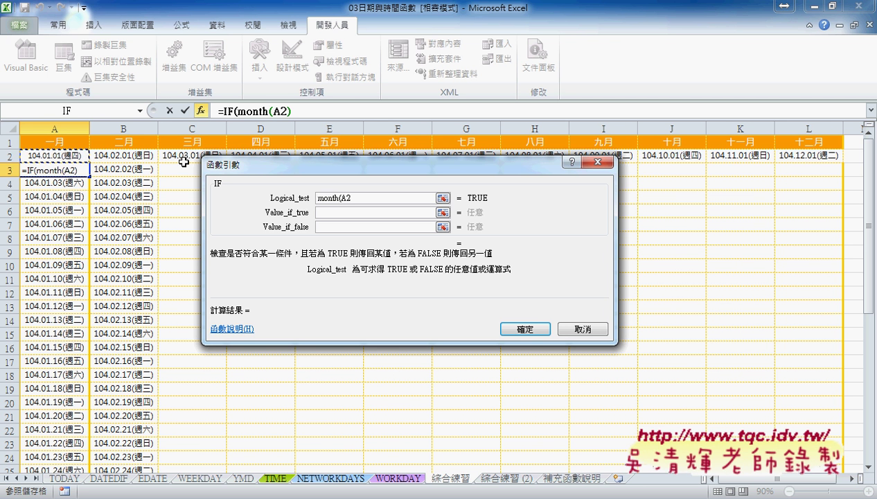
text())
text(<>)
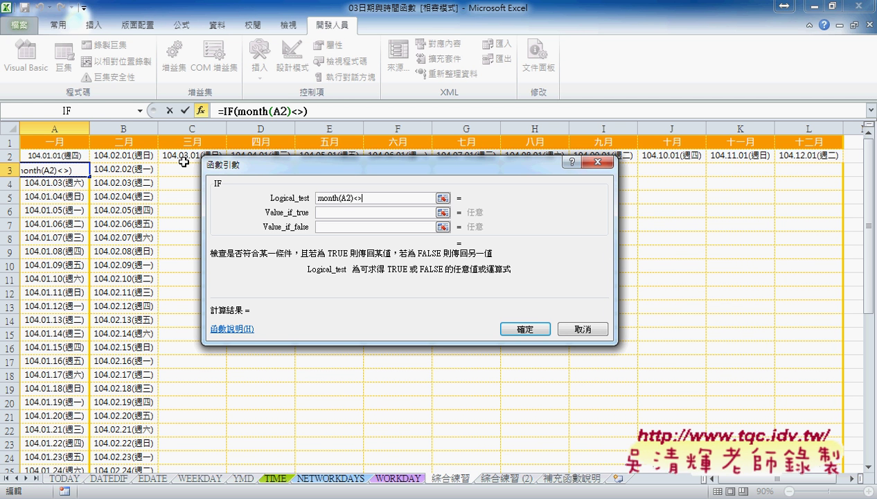
text(mon)
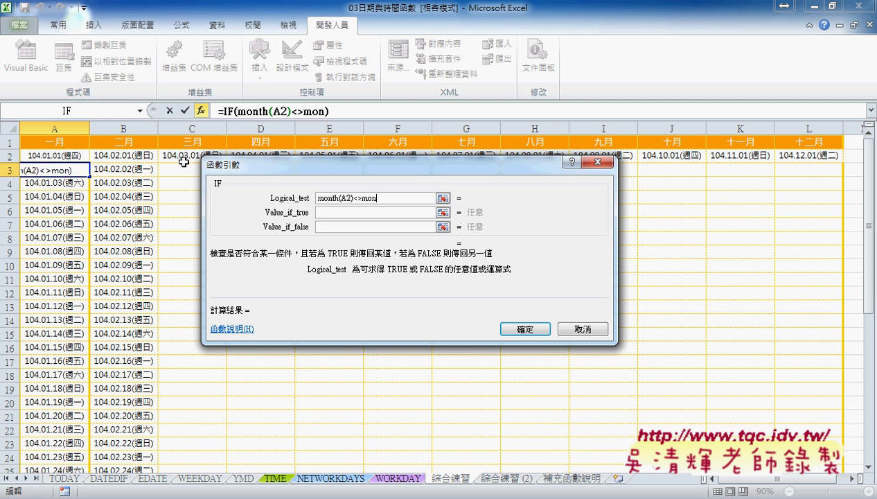
text(th()
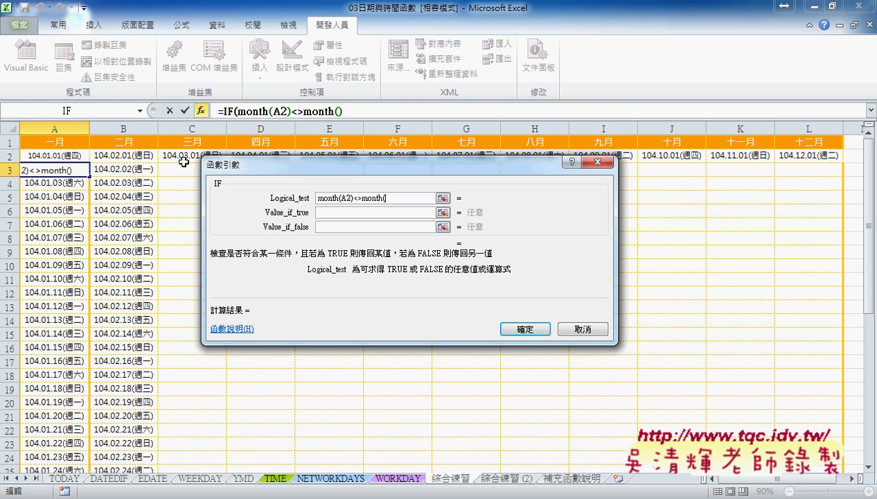
click(75, 158)
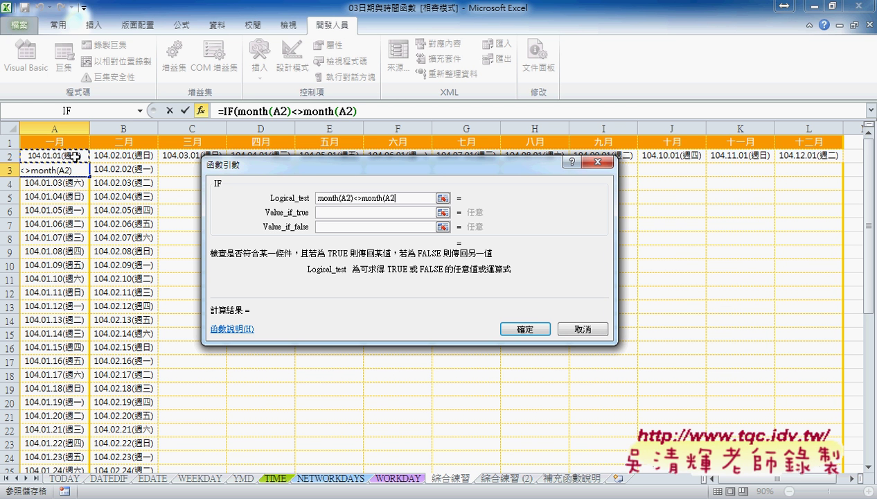
text(+1)
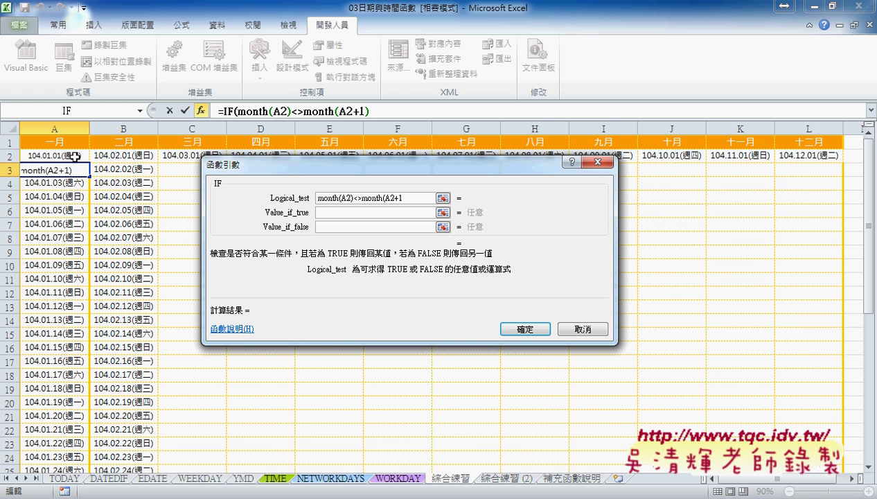
text())
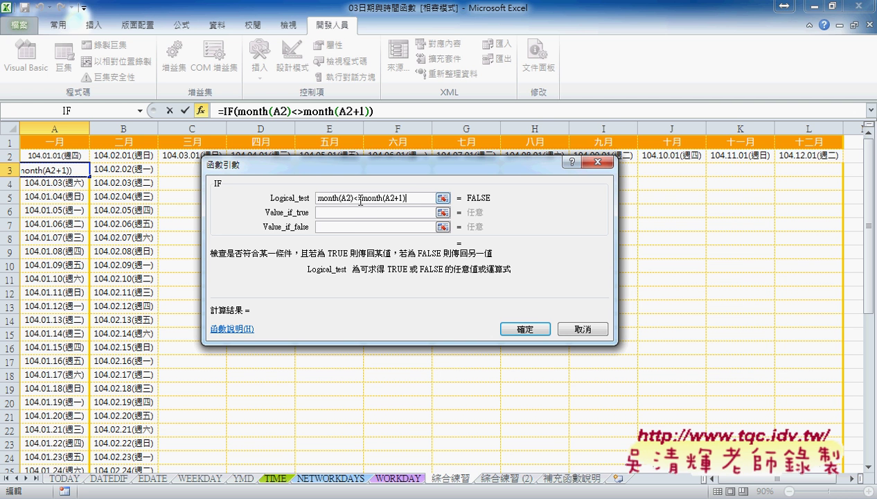
drag(361, 201, 353, 201)
Step: Make the IF return "" when true and A2+1 when false, and commit it
click(345, 213)
text("")
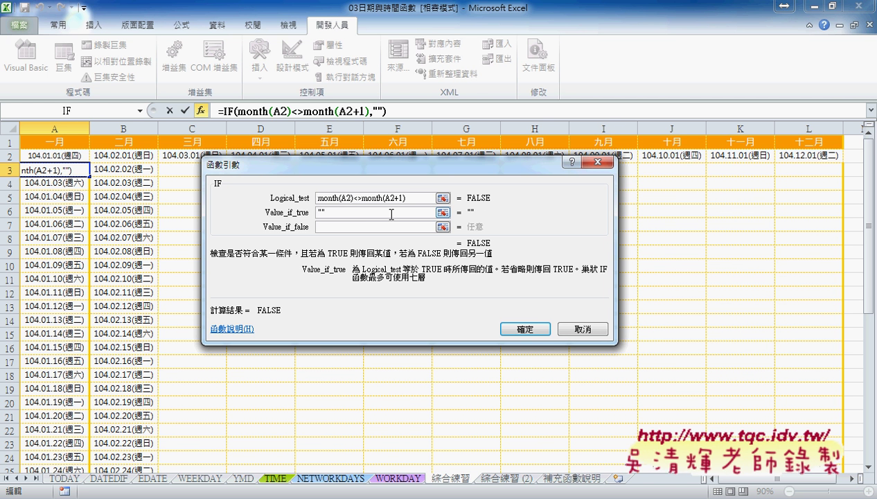
click(353, 227)
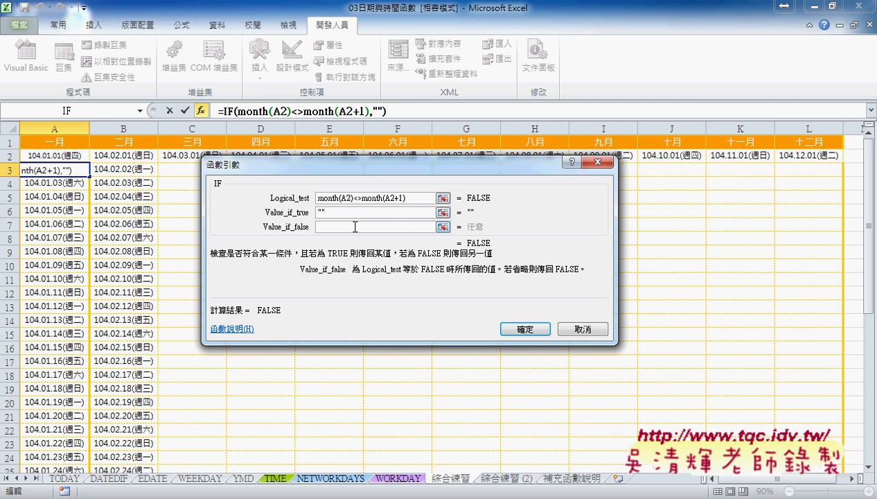
click(74, 156)
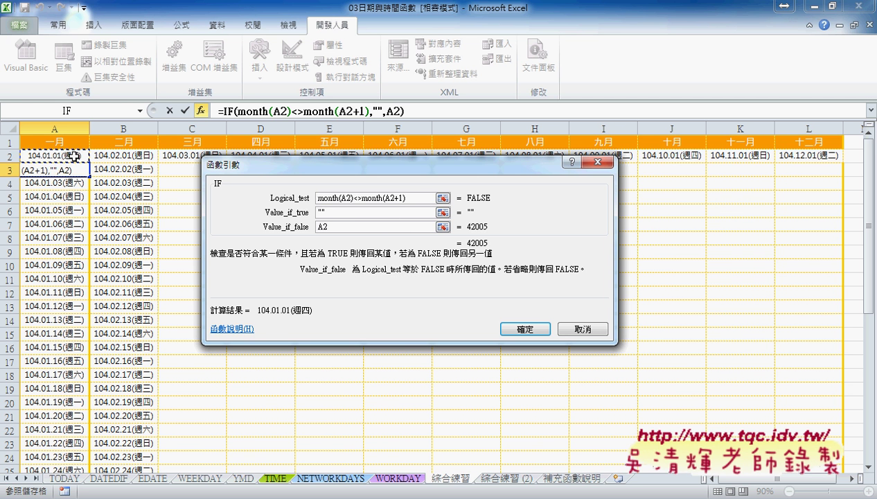
text(+1)
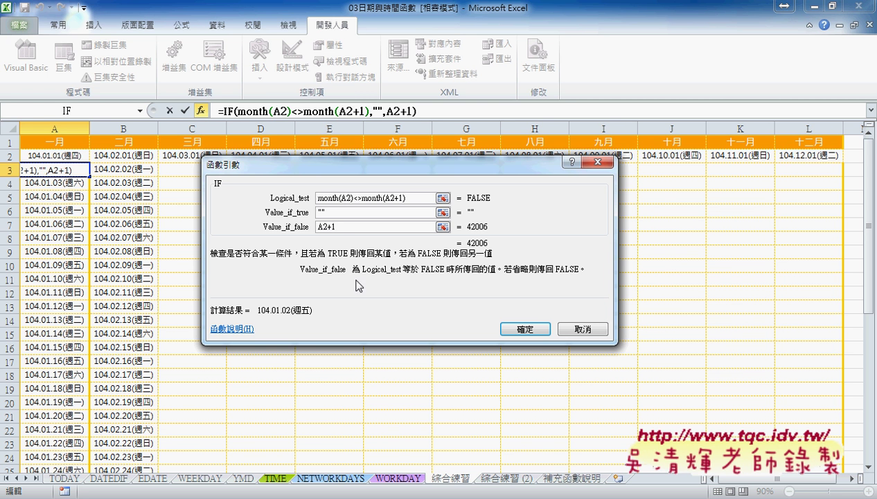
click(524, 328)
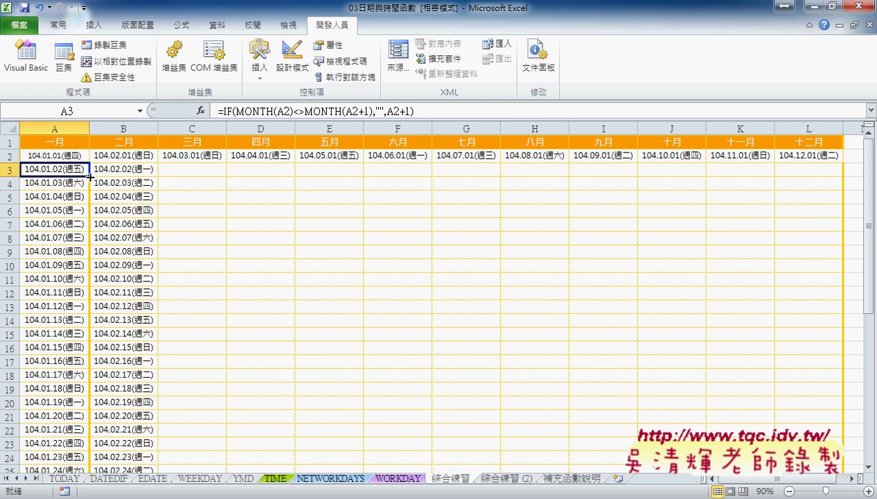
mouse_move(90, 175)
mouse_down()
mouse_move(96, 447)
mouse_move(158, 452)
mouse_up()
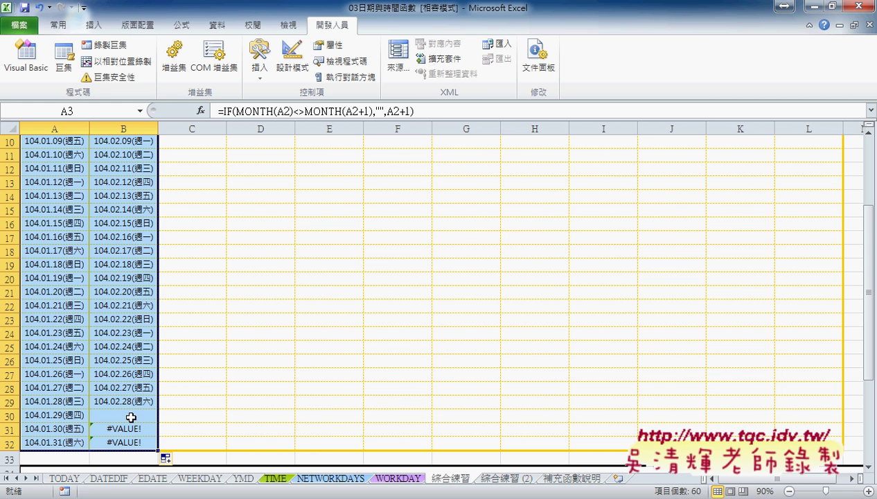
mouse_move(145, 421)
mouse_down()
mouse_move(108, 416)
mouse_move(188, 413)
mouse_up()
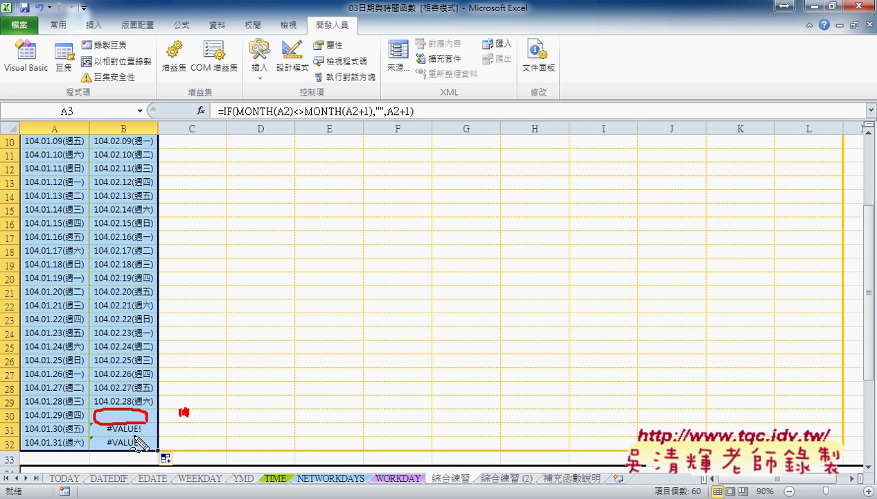
drag(108, 421, 150, 436)
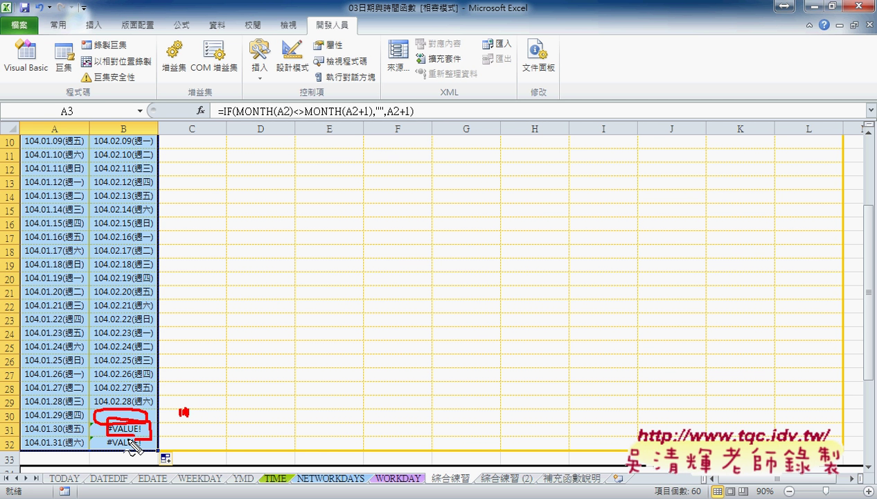
key(Escape)
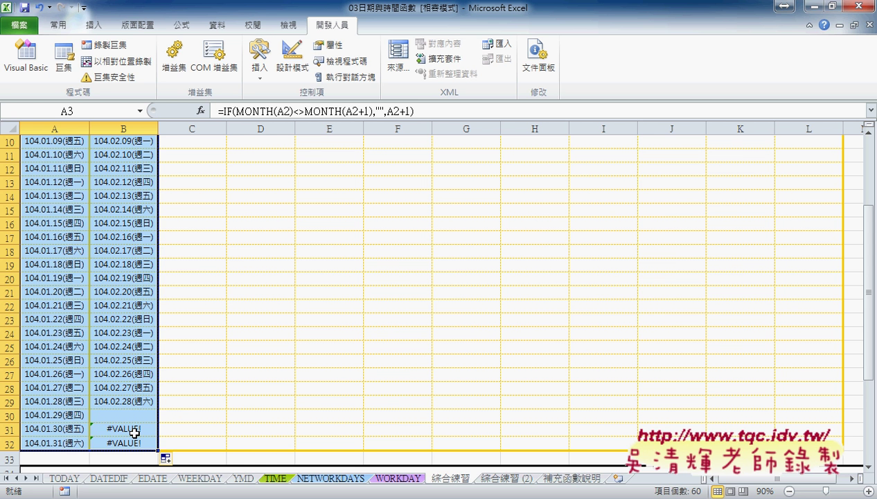
scroll(134, 432, up, 3)
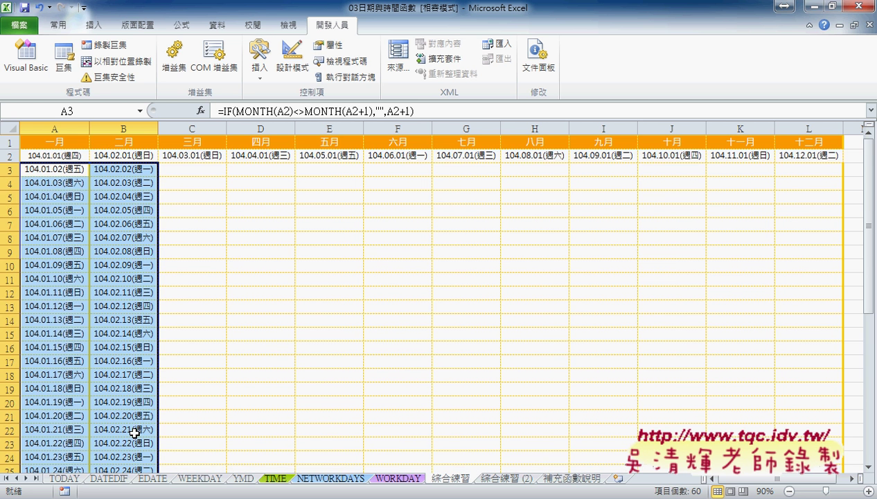
click(58, 168)
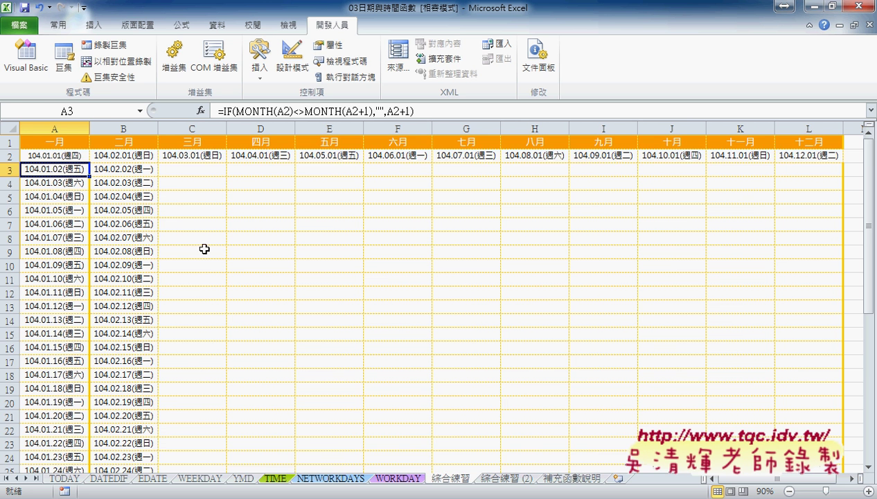
scroll(203, 246, down, 5)
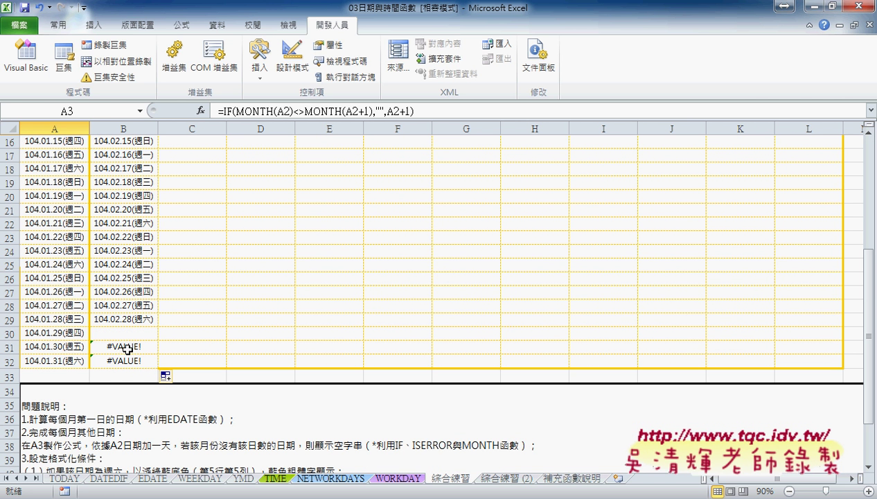
scroll(169, 349, up, 5)
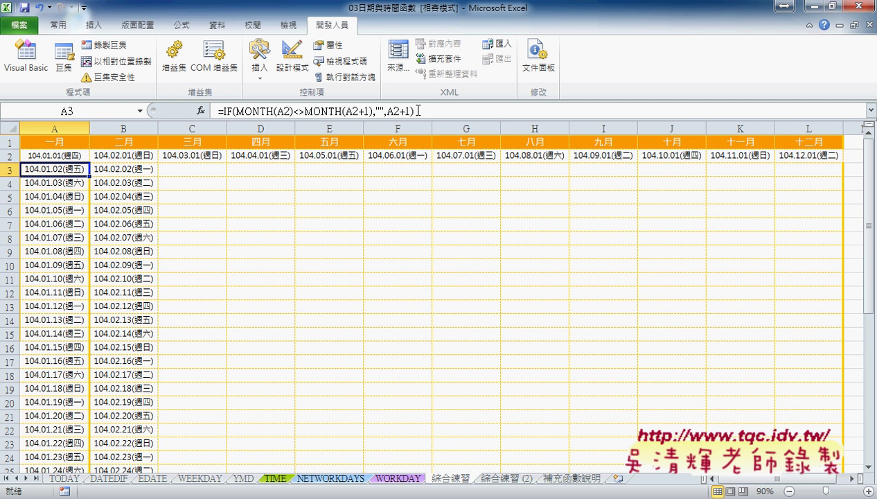
Step: Cut A3's formula after the equals sign and restart it as an IF function
drag(414, 111, 219, 111)
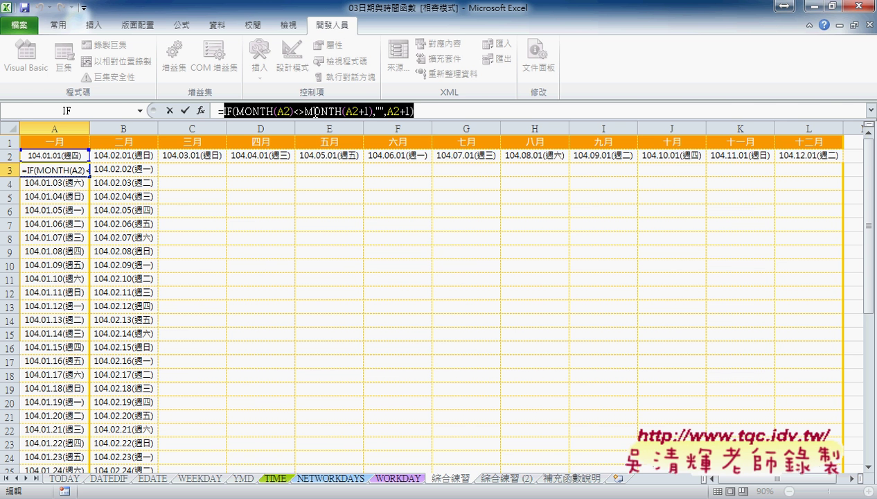
right_click(357, 116)
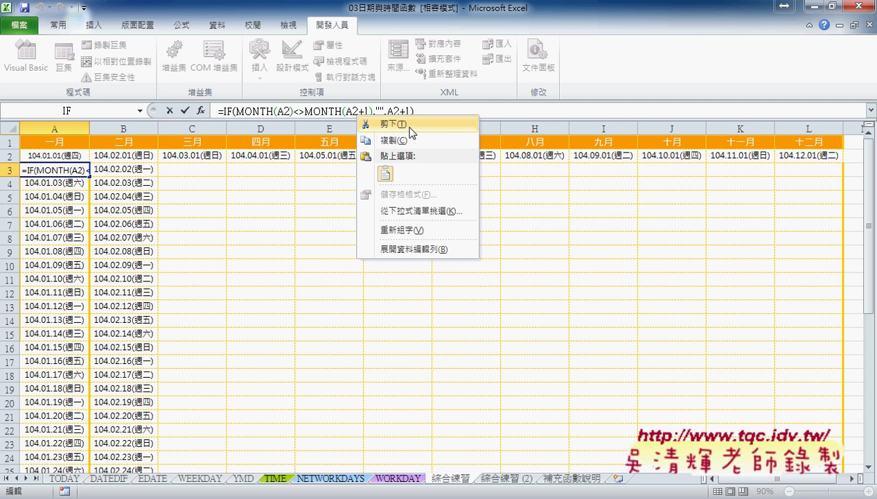
click(407, 124)
click(200, 110)
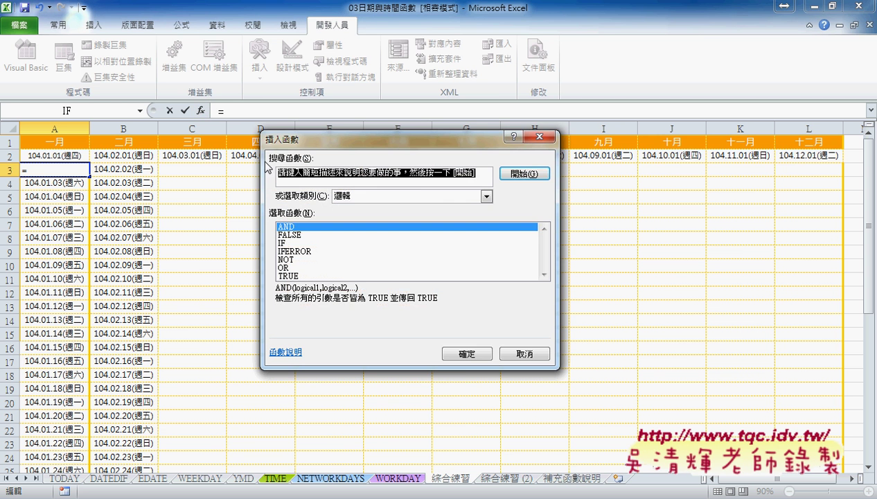
click(290, 245)
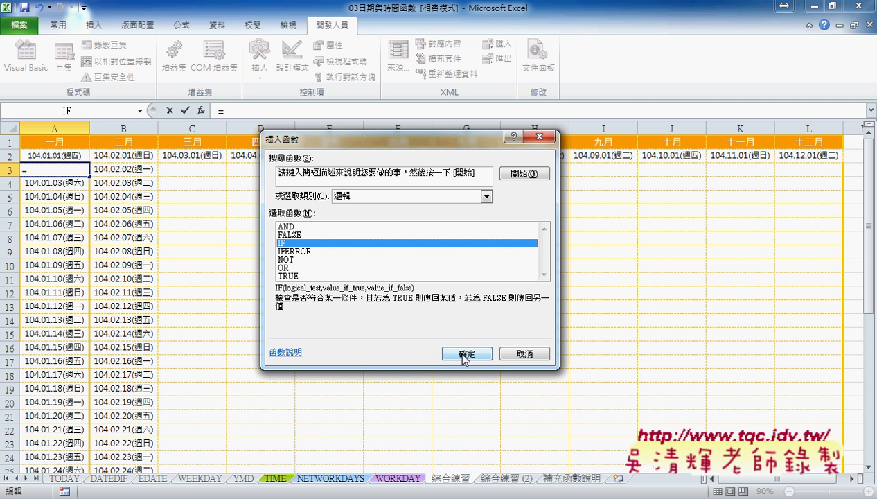
click(465, 355)
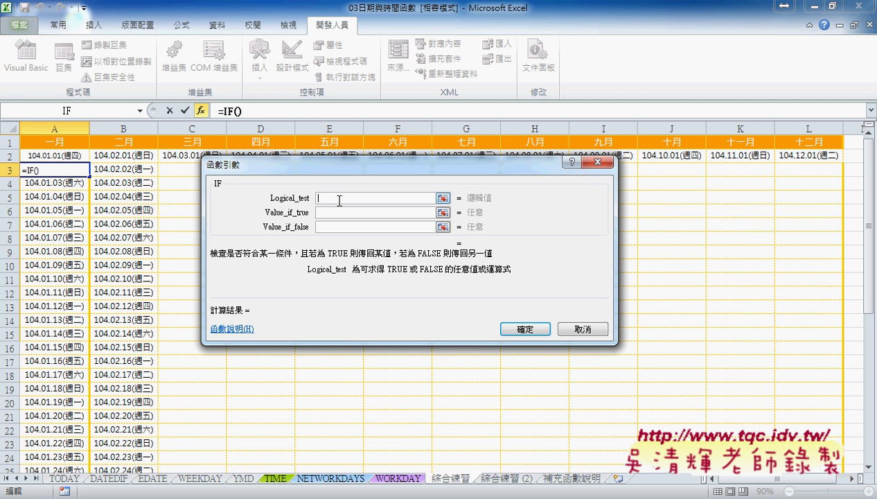
Step: Pick ISERROR from the All functions list as the function nested in IF
click(139, 111)
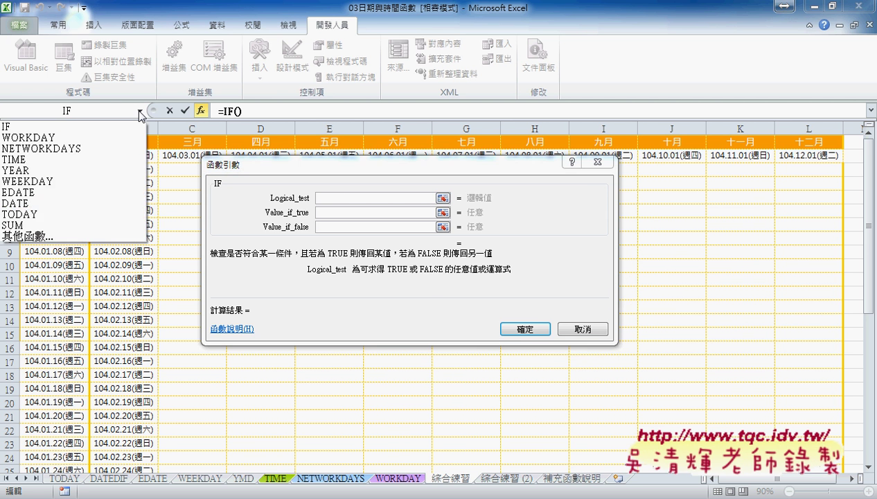
click(88, 238)
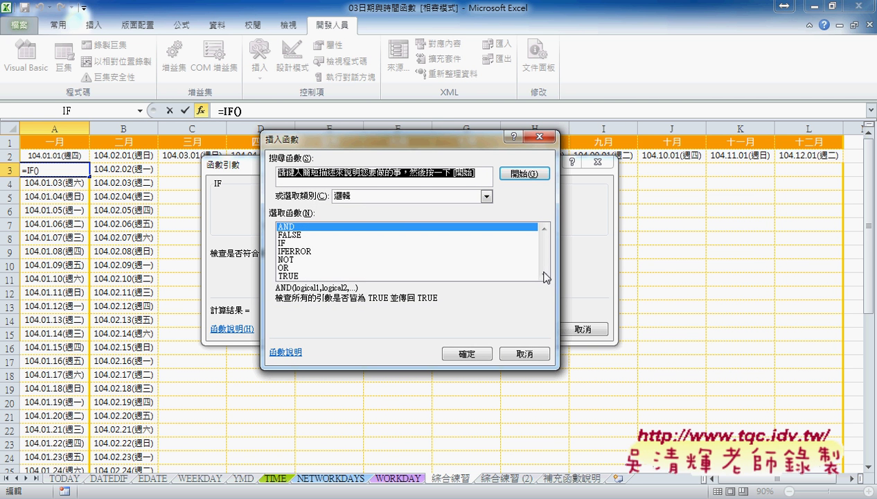
click(371, 195)
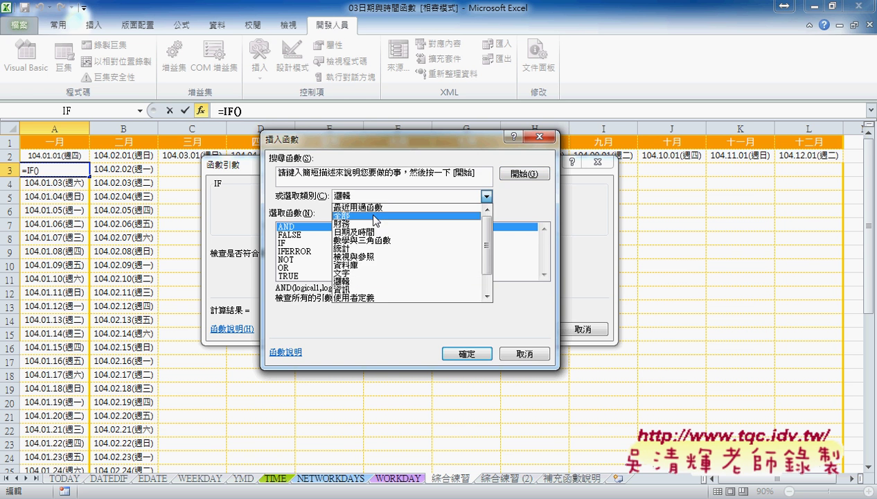
click(368, 213)
click(364, 235)
key(i)
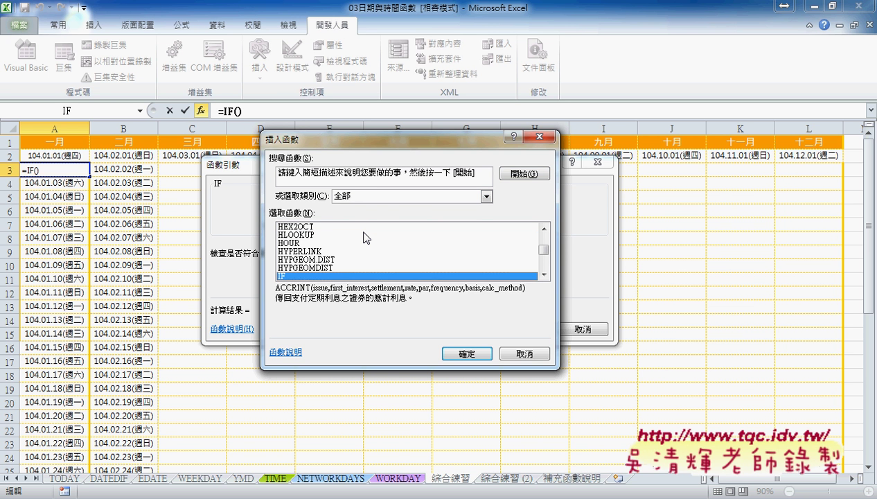
key(s)
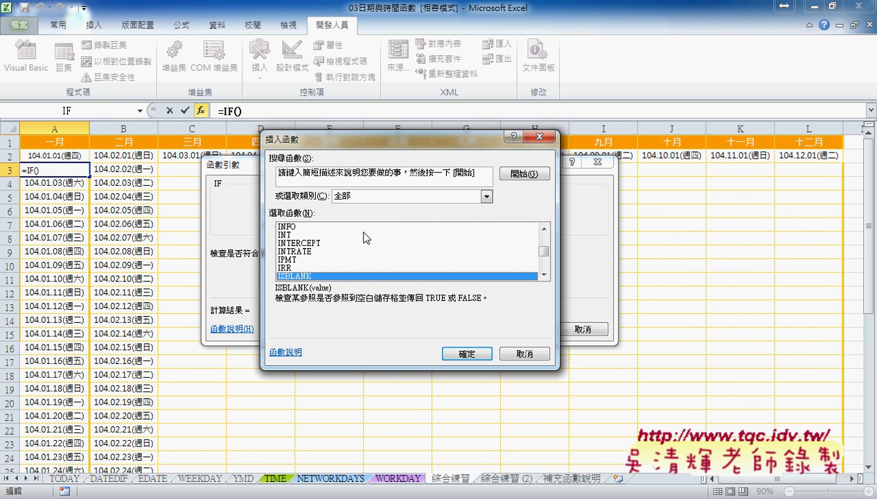
key(e)
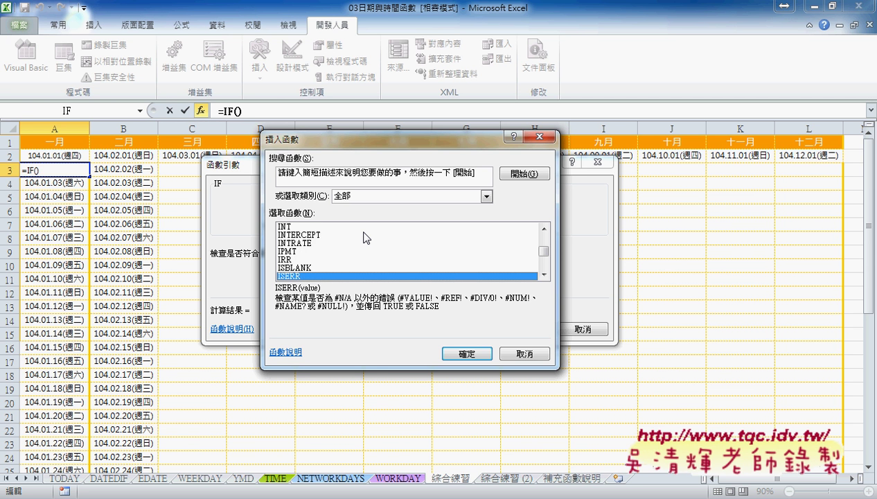
key(o)
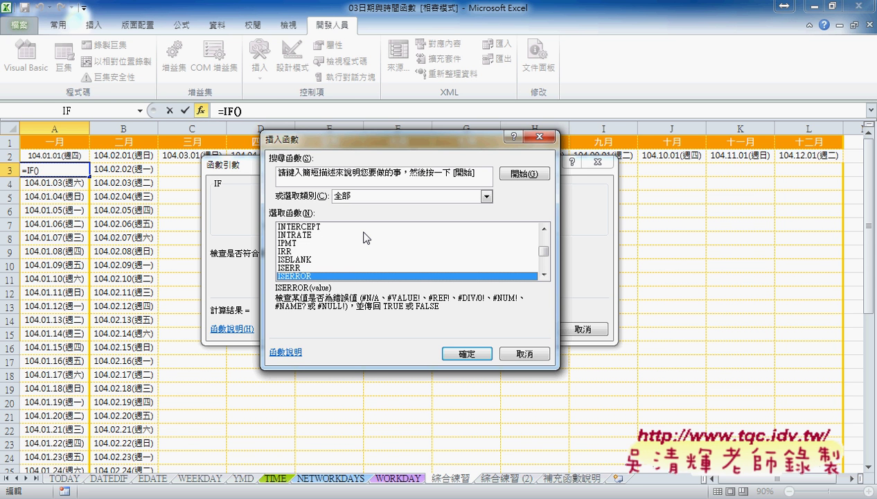
key(Up)
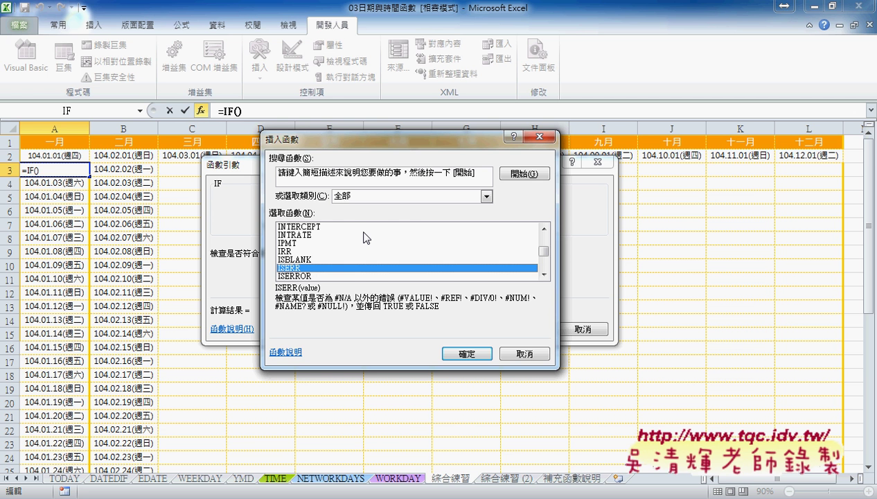
key(Down)
key(Up)
key(Down)
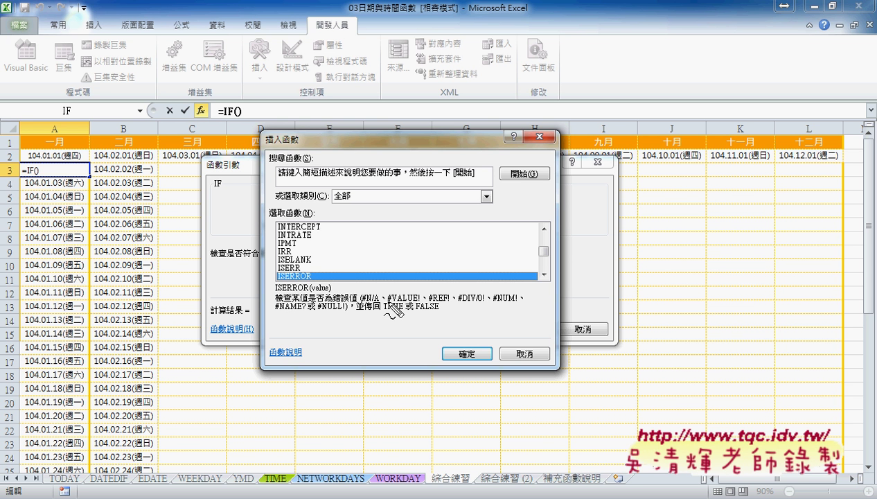
drag(388, 300, 418, 299)
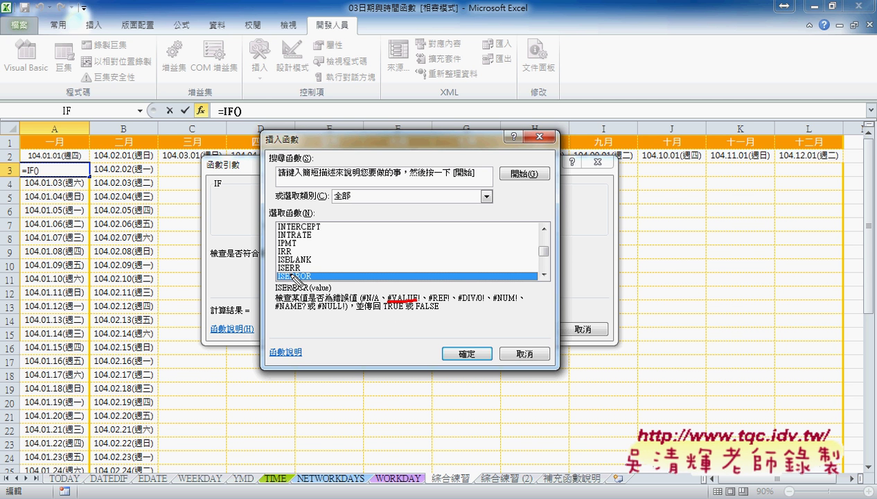
key(Escape)
key(Up)
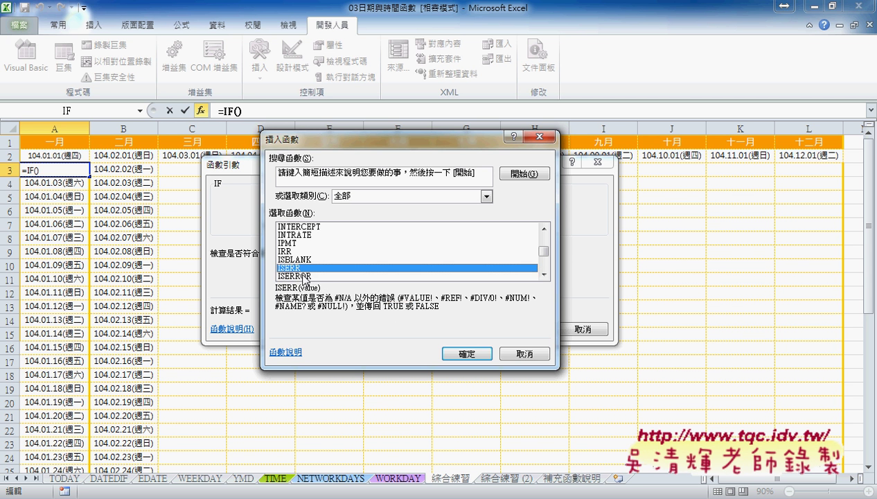
click(302, 276)
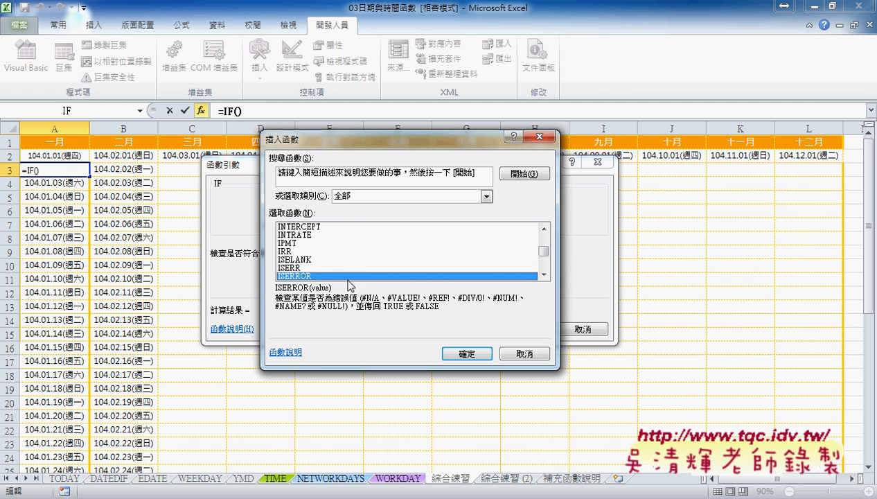
Step: Paste the cut MONTH-comparison IF into ISERROR's value and confirm, triggering an error warning
click(466, 353)
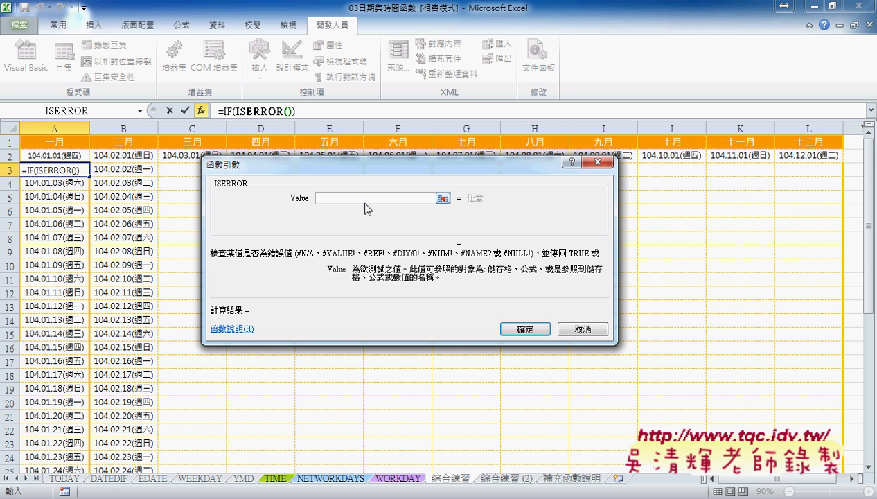
right_click(361, 199)
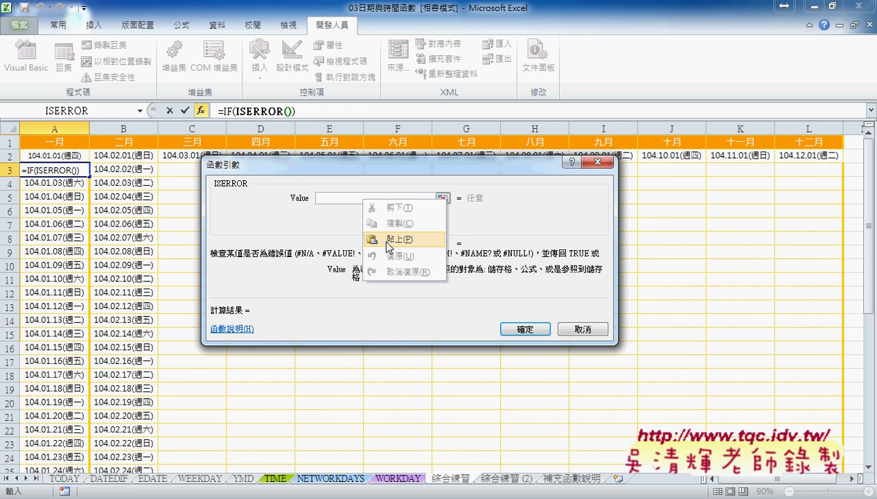
click(389, 238)
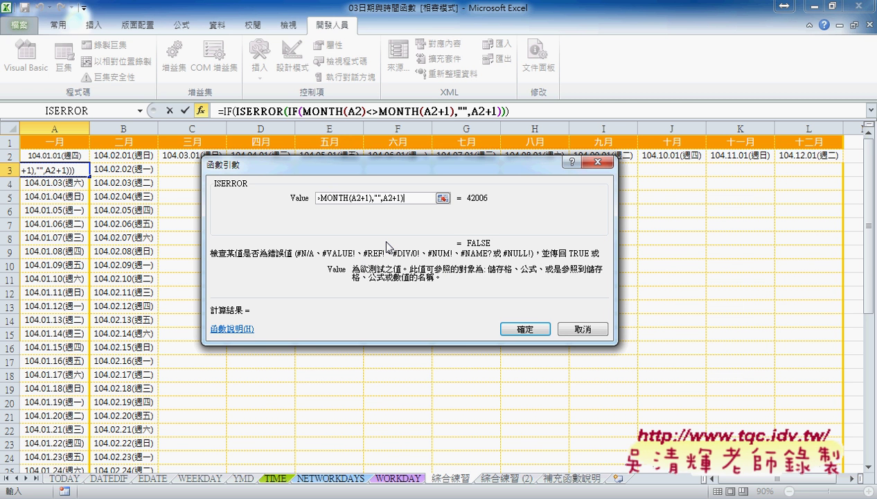
click(539, 329)
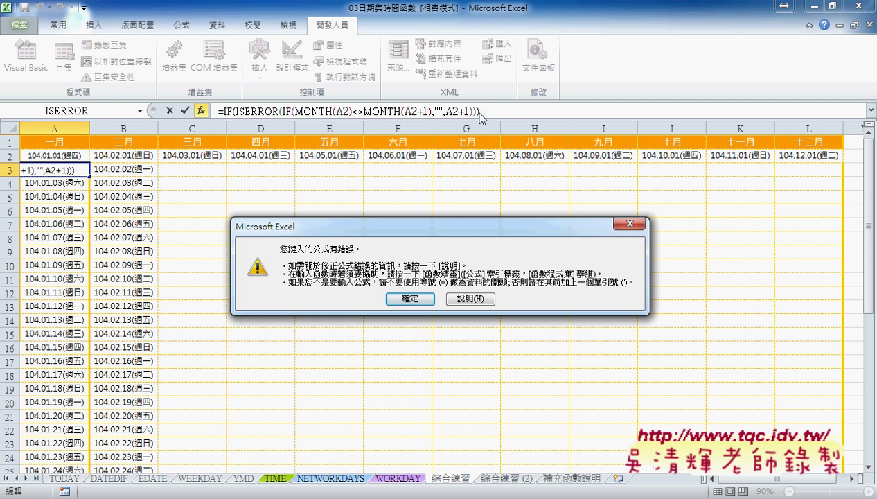
Step: Dismiss the error, then give the outer IF "" if true and the pasted inner IF if false
click(410, 298)
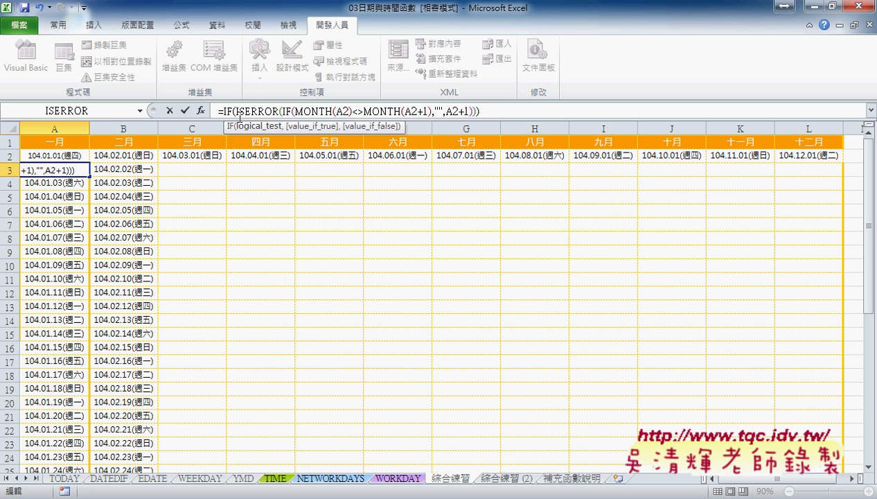
click(200, 110)
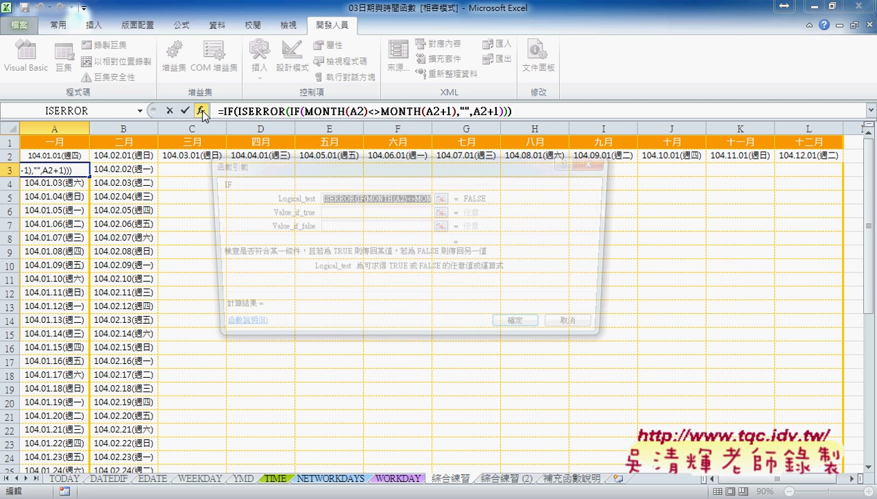
click(358, 212)
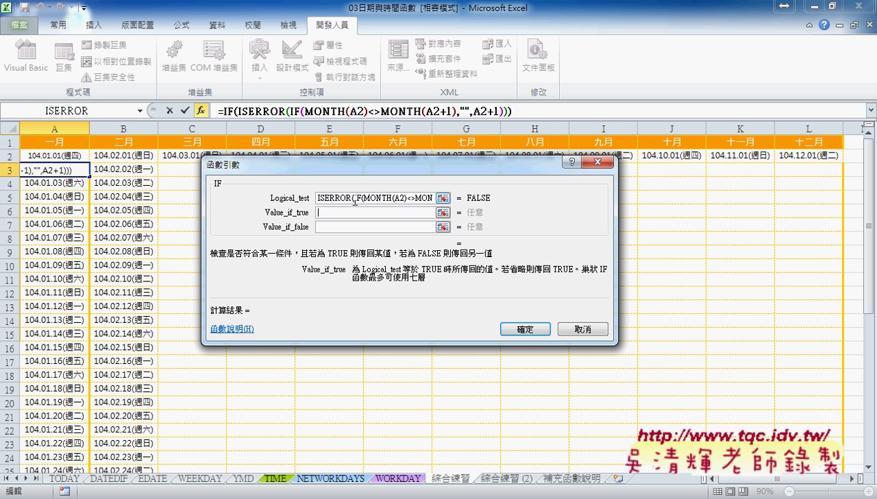
text("")
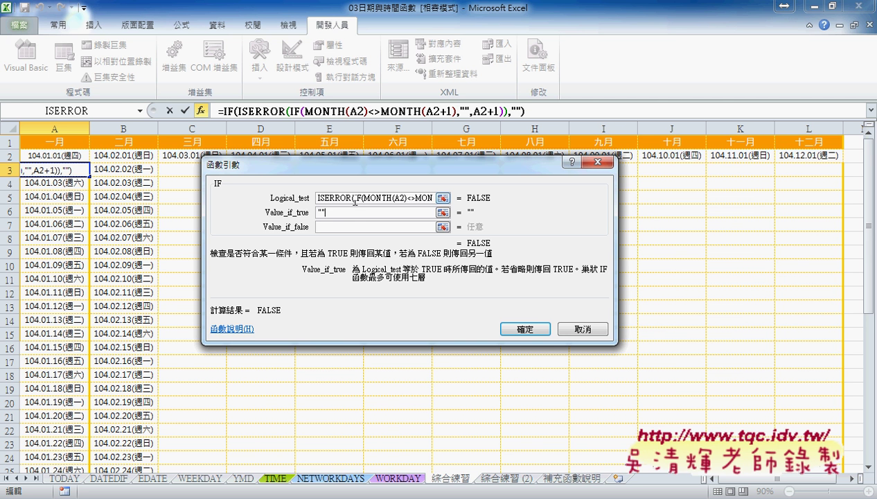
click(357, 227)
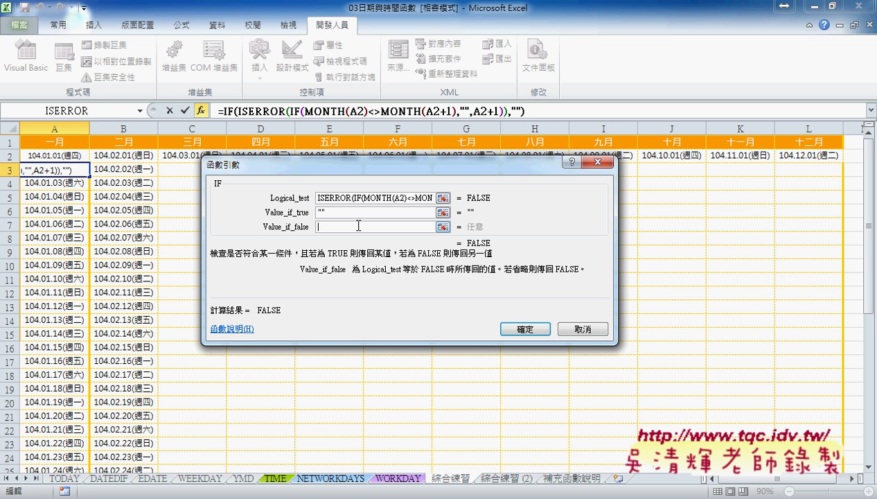
right_click(357, 227)
click(382, 265)
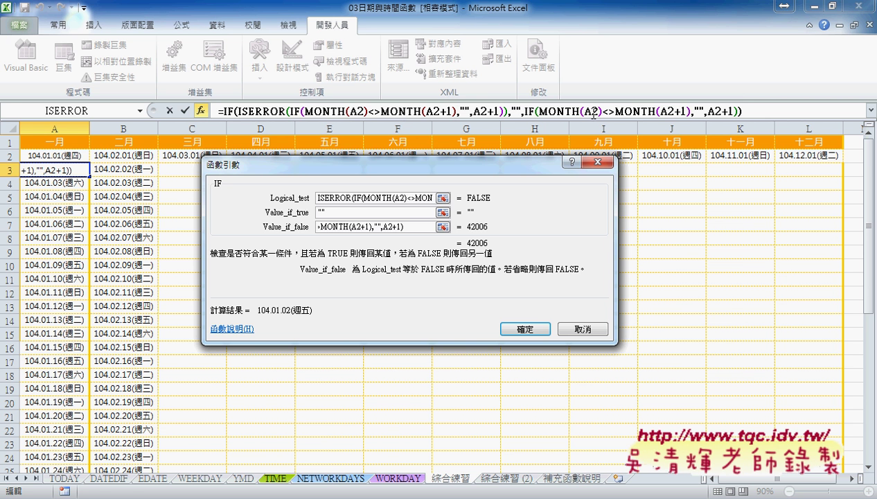
click(537, 329)
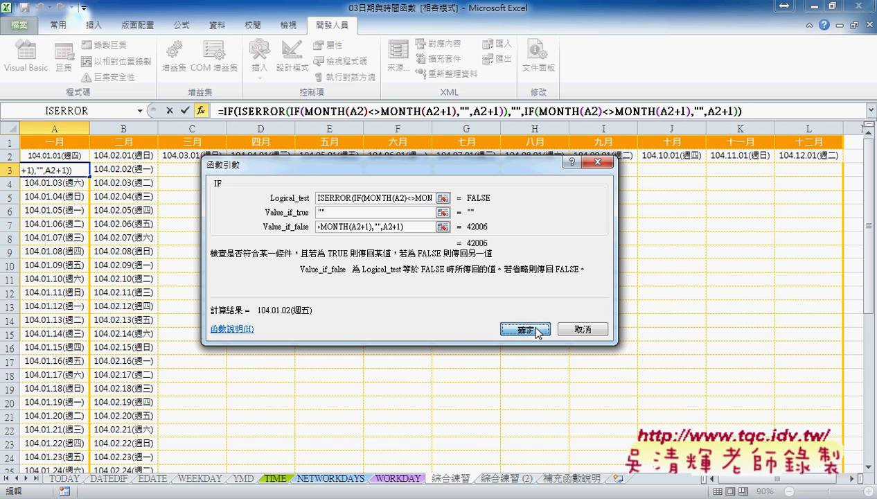
Step: Fill A3's formula down to row 32 and across to column L (December)
mouse_move(88, 175)
mouse_down()
mouse_move(89, 450)
mouse_move(144, 450)
mouse_up()
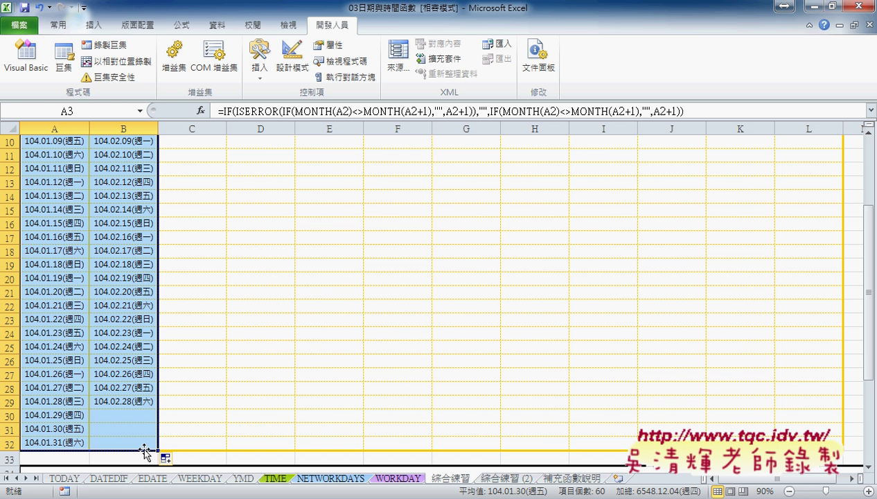
drag(158, 451, 856, 441)
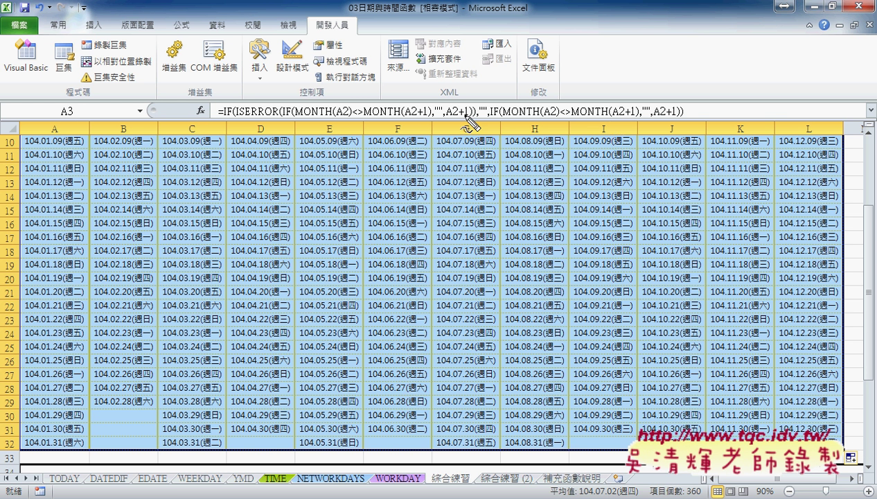
mouse_move(283, 108)
mouse_down()
mouse_move(474, 120)
mouse_move(284, 115)
mouse_up()
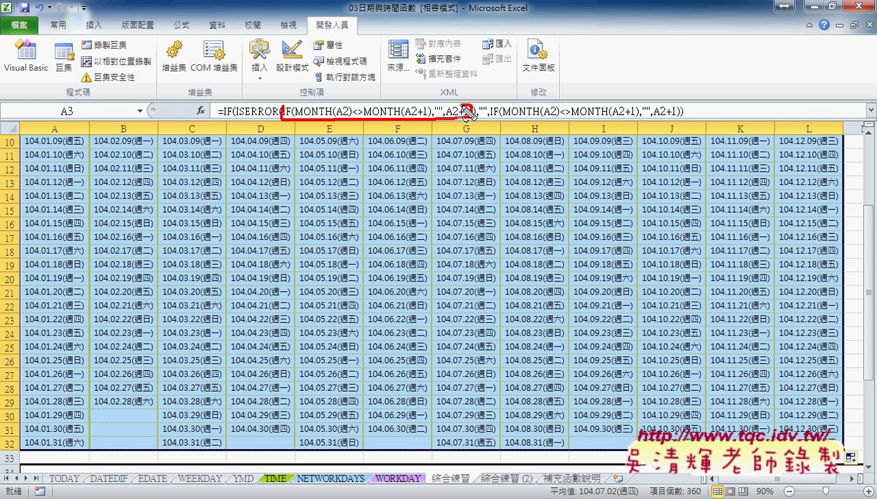
mouse_move(330, 173)
mouse_down()
mouse_move(334, 121)
mouse_move(346, 127)
mouse_up()
drag(246, 118, 275, 119)
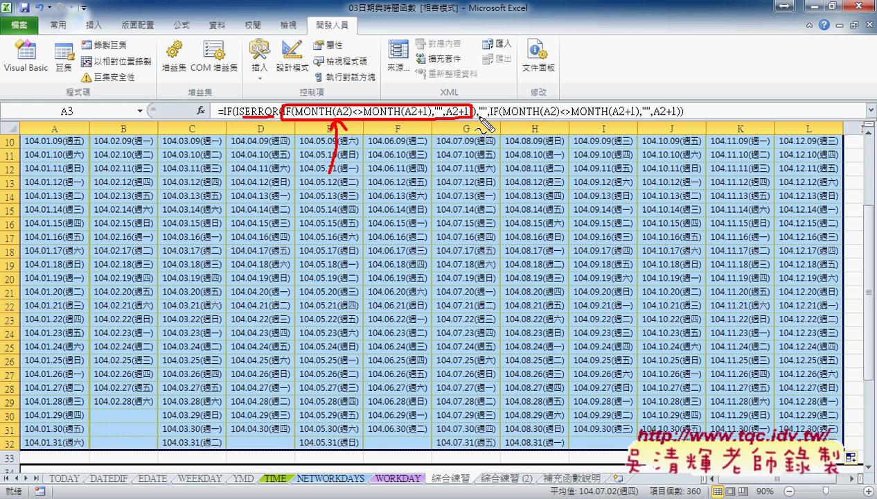
drag(495, 119, 678, 119)
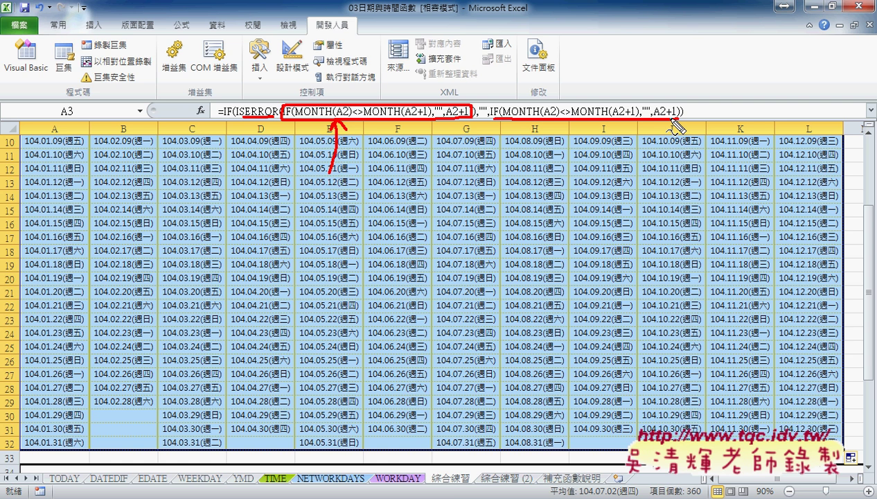
Step: Give the Saturday cell A4 a green fill with light text
key(Escape)
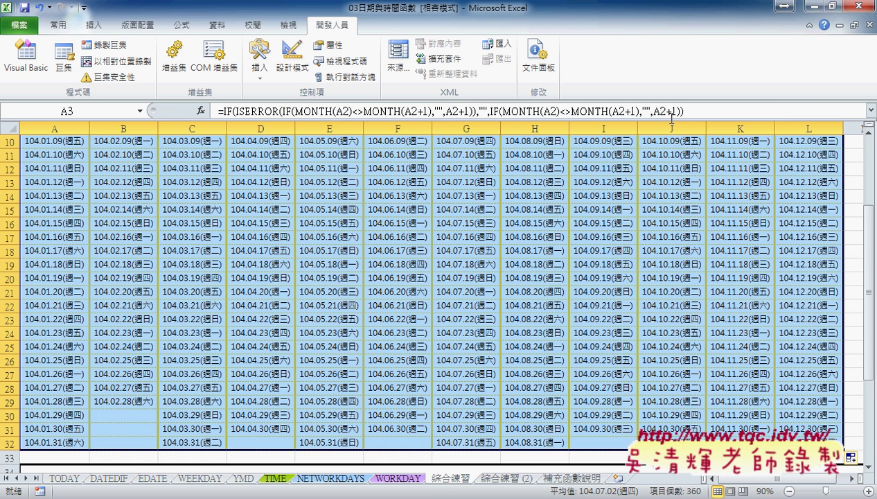
scroll(689, 253, up, 3)
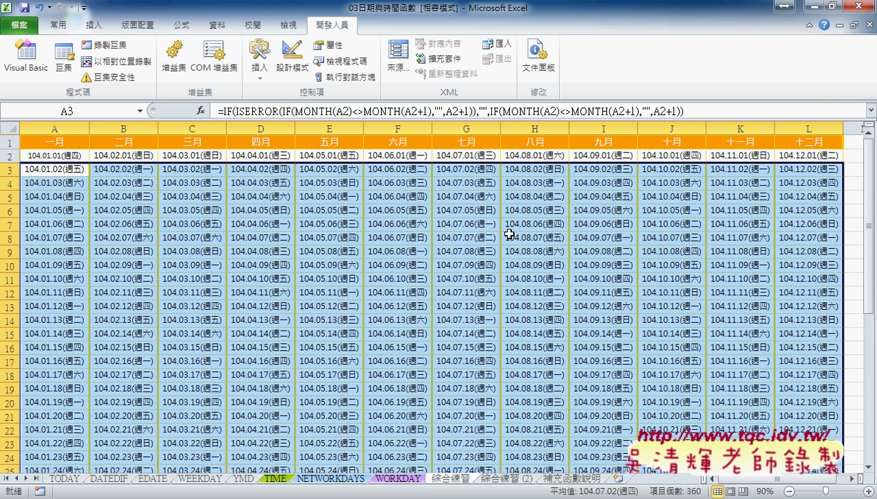
click(67, 185)
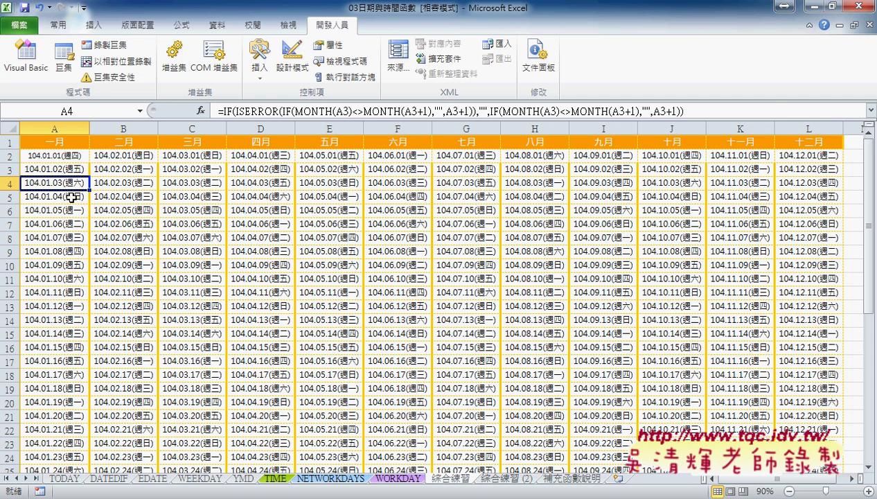
click(59, 25)
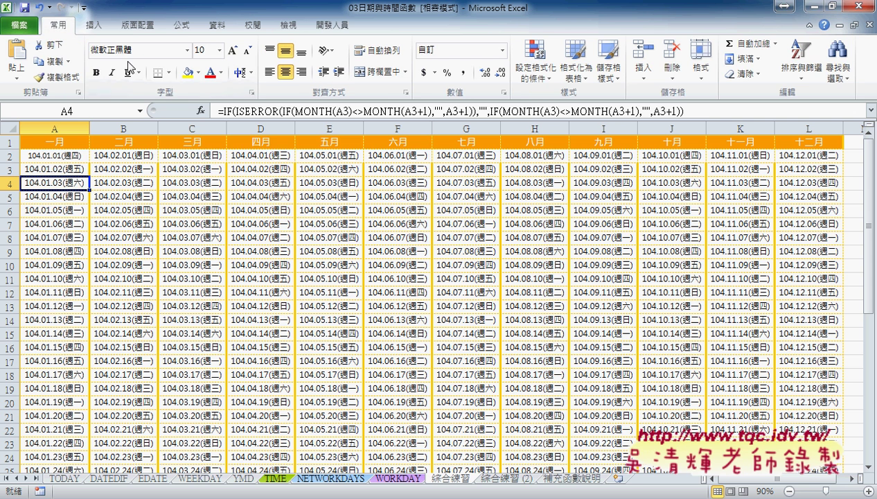
click(199, 72)
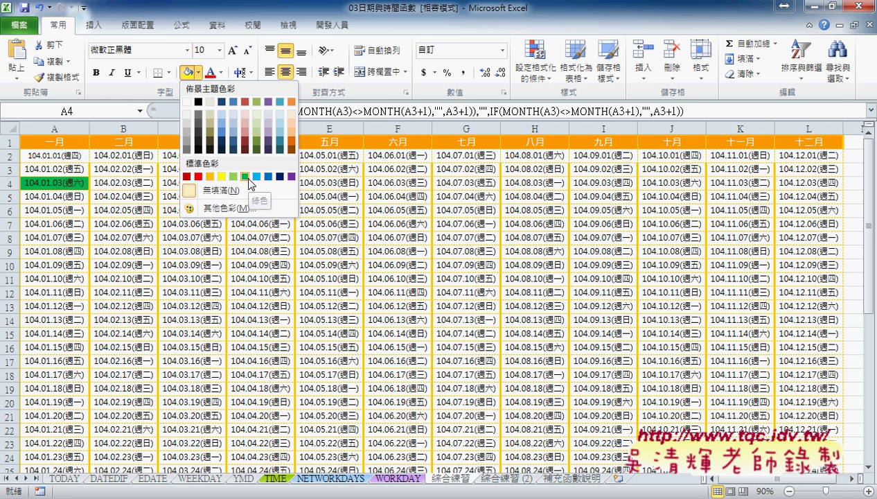
click(243, 177)
click(220, 73)
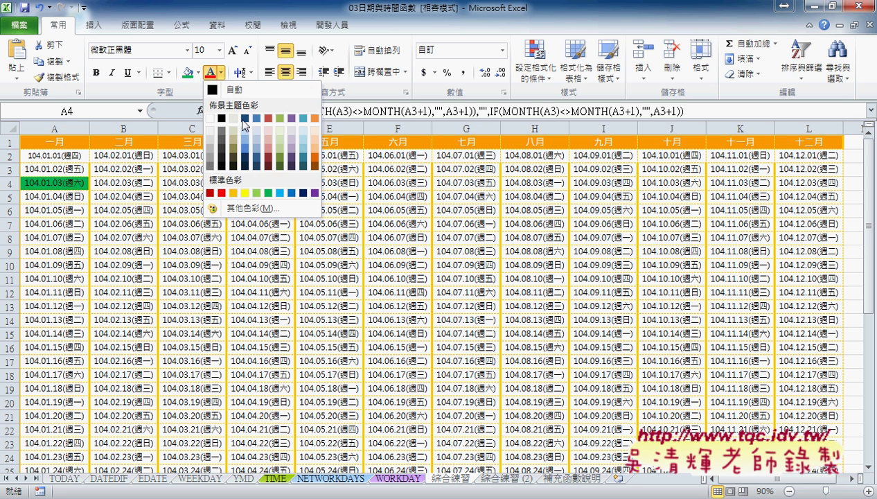
click(280, 134)
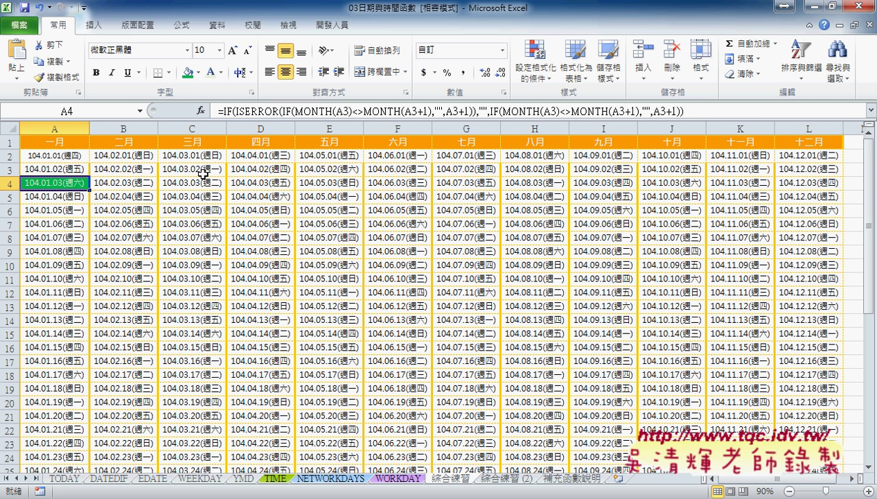
Step: Give the Sunday cell A5 a yellow fill with red text, then view Conditional Formatting options
key(Down)
click(199, 73)
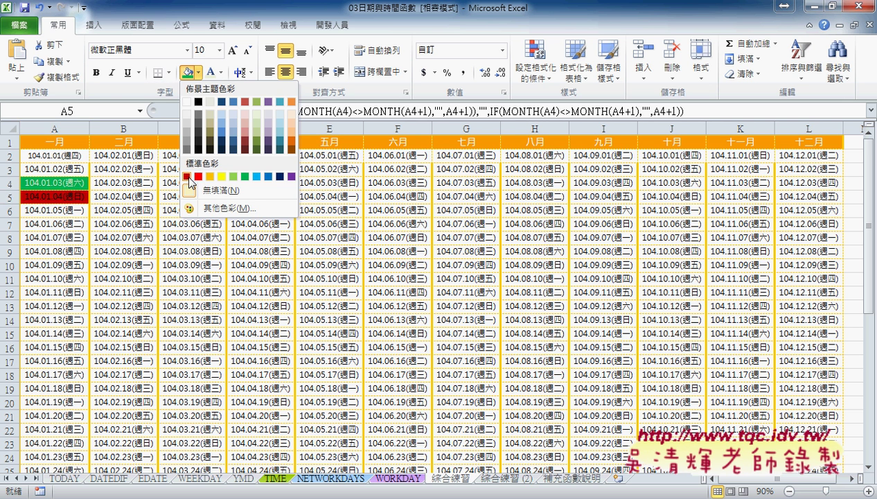
click(222, 177)
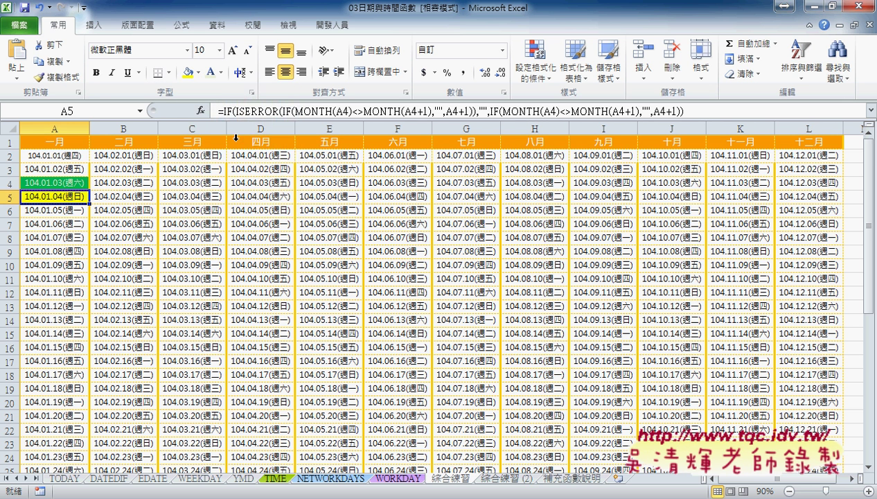
click(220, 74)
click(225, 197)
click(539, 79)
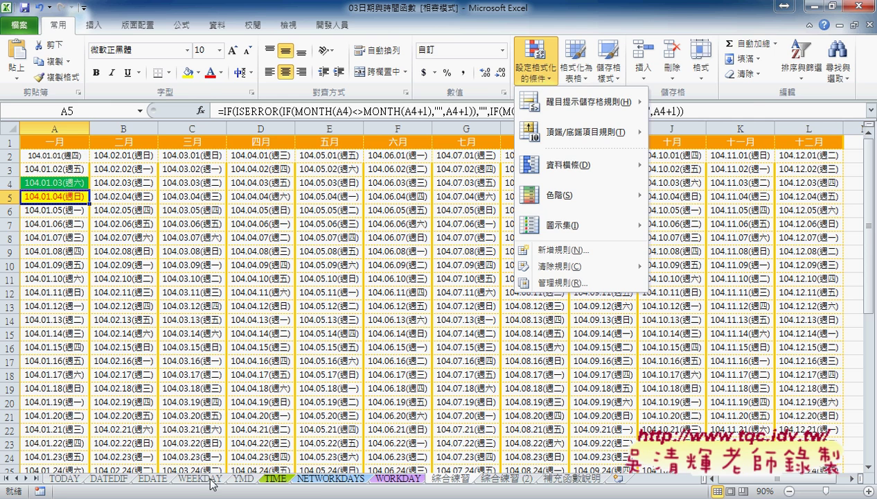
Step: In the Google Docs notes, set the 方法2 IF(ISERROR…) formula line to 12 pt red
key(alt+Tab)
scroll(258, 406, down, 3)
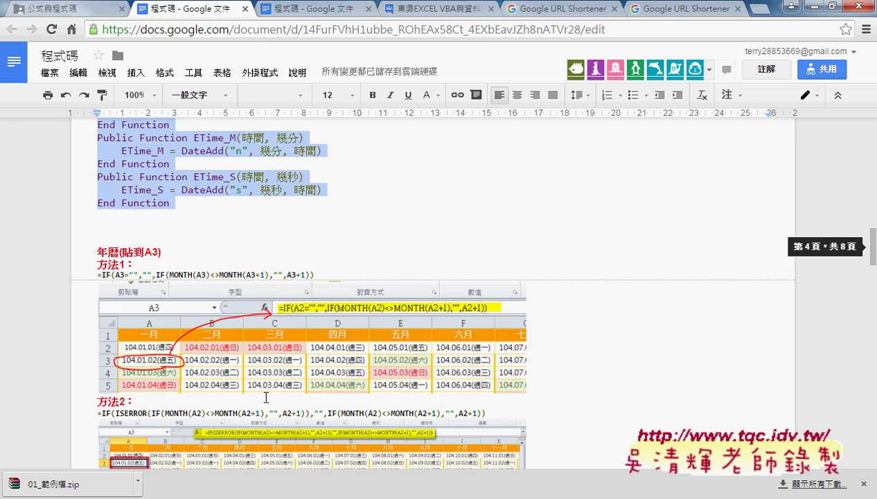
scroll(263, 391, down, 1)
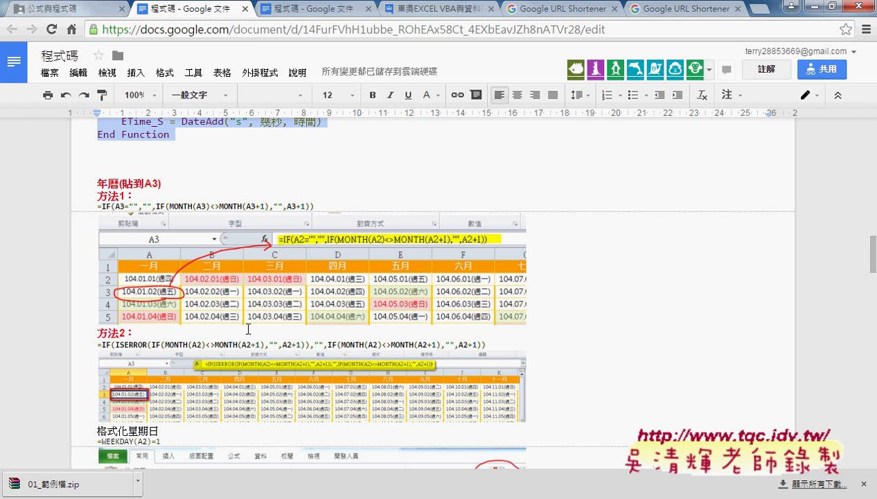
click(490, 344)
drag(491, 345, 56, 345)
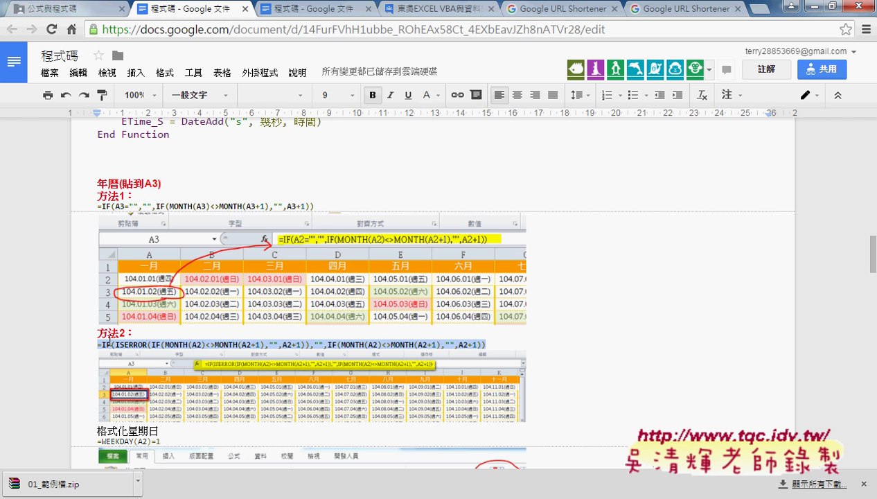
click(334, 95)
click(350, 198)
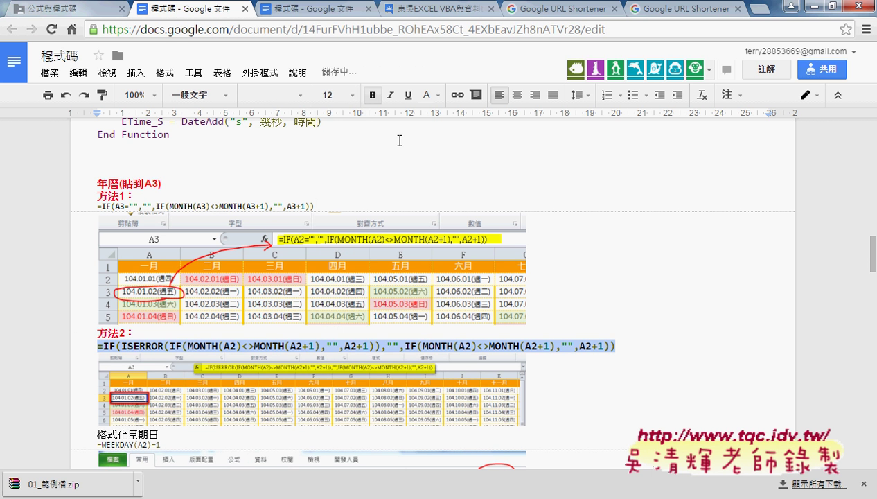
click(441, 104)
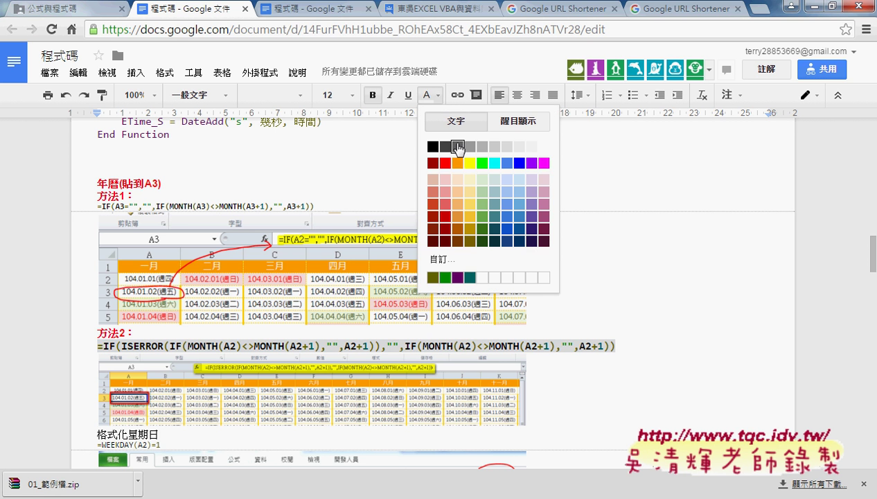
click(451, 162)
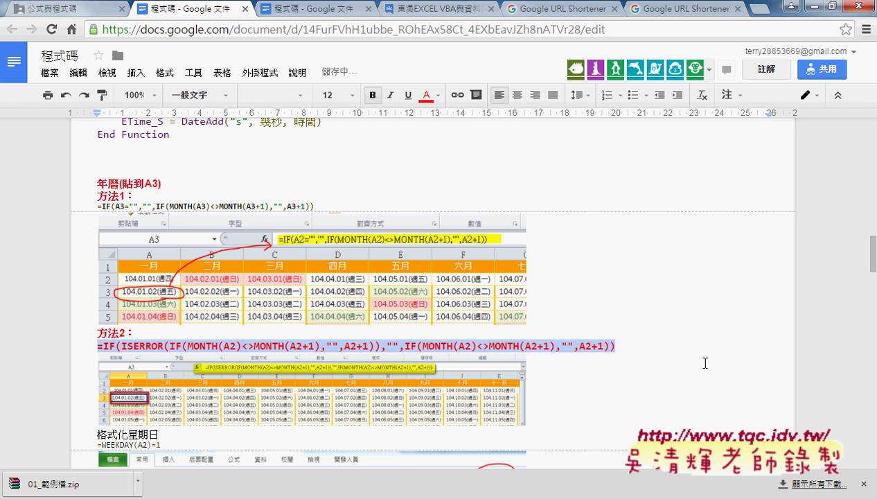